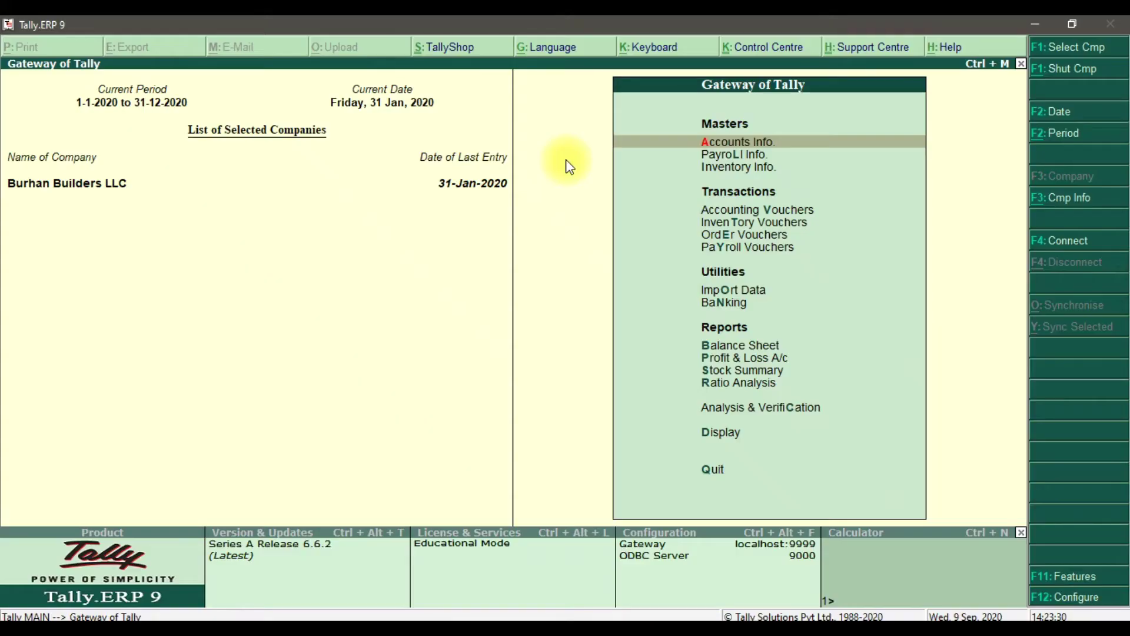
Step: Open the Day Book from Display and open the Basic Salary payroll voucher No. 4
{"action": "left_click", "coordinate": [722, 436]}
{"action": "left_click", "coordinate": [723, 442]}
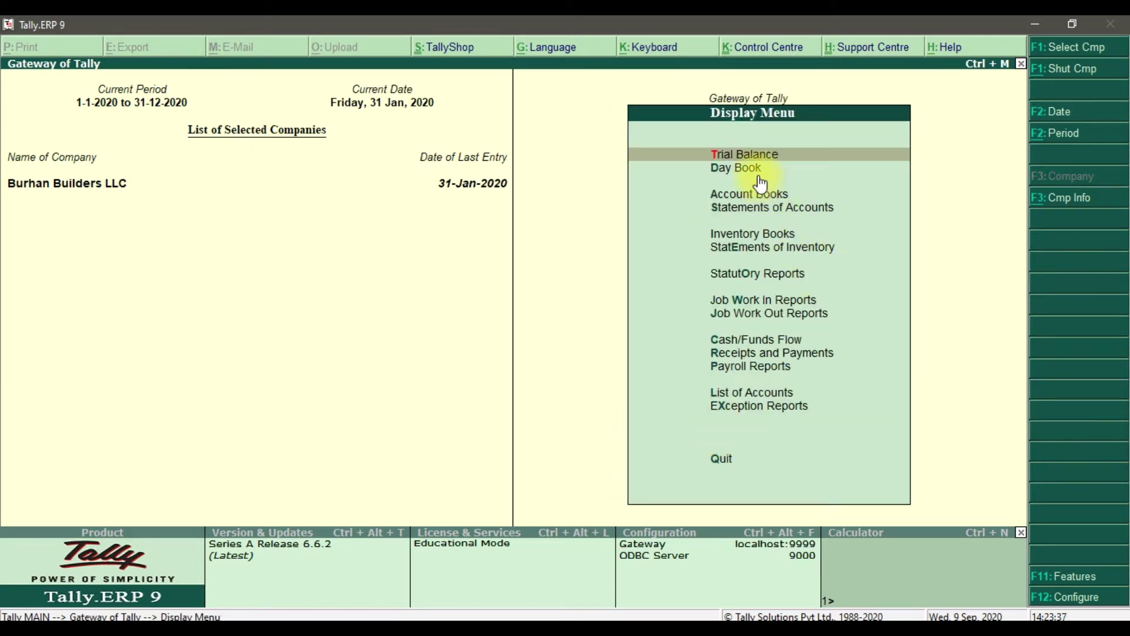
{"action": "left_click", "coordinate": [759, 169]}
{"action": "left_click", "coordinate": [760, 174]}
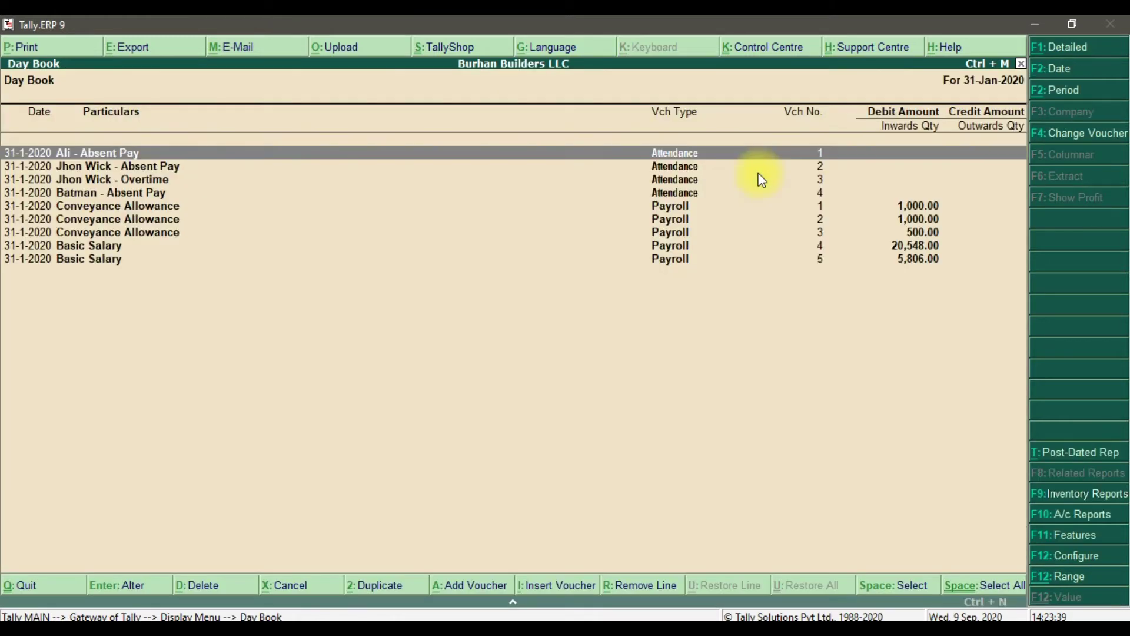
{"action": "left_click", "coordinate": [677, 246]}
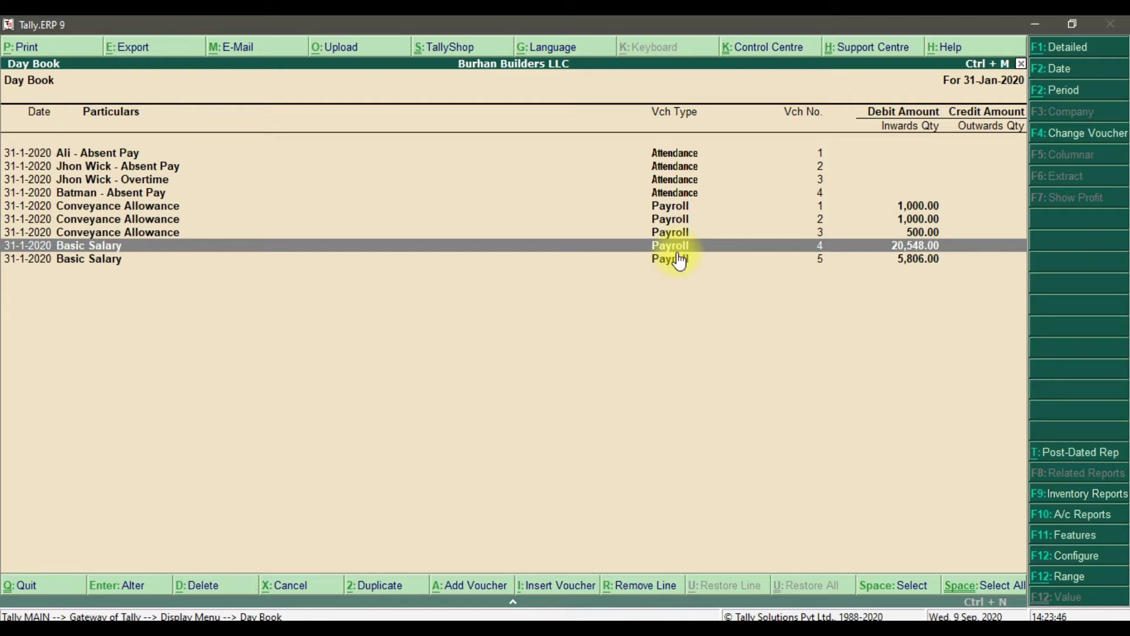
{"action": "double_click", "coordinate": [677, 251]}
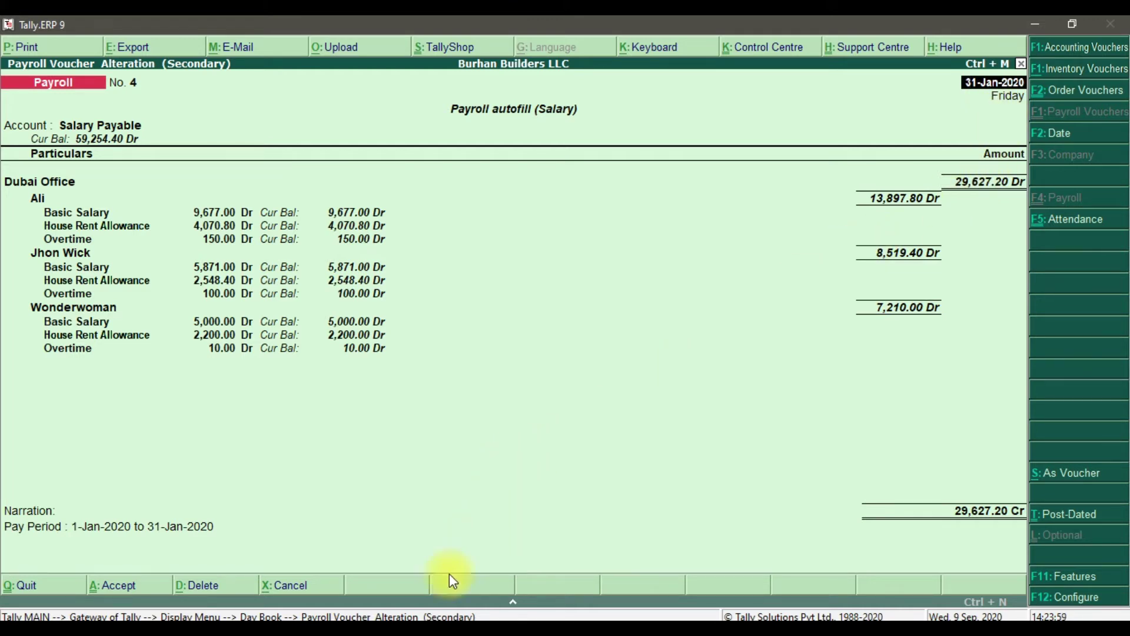
Step: Record voucher 4's total of 29,627.20 in Excel cell C3, then leave voucher 4
{"action": "left_click", "coordinate": [451, 630]}
{"action": "type", "text": "29"}
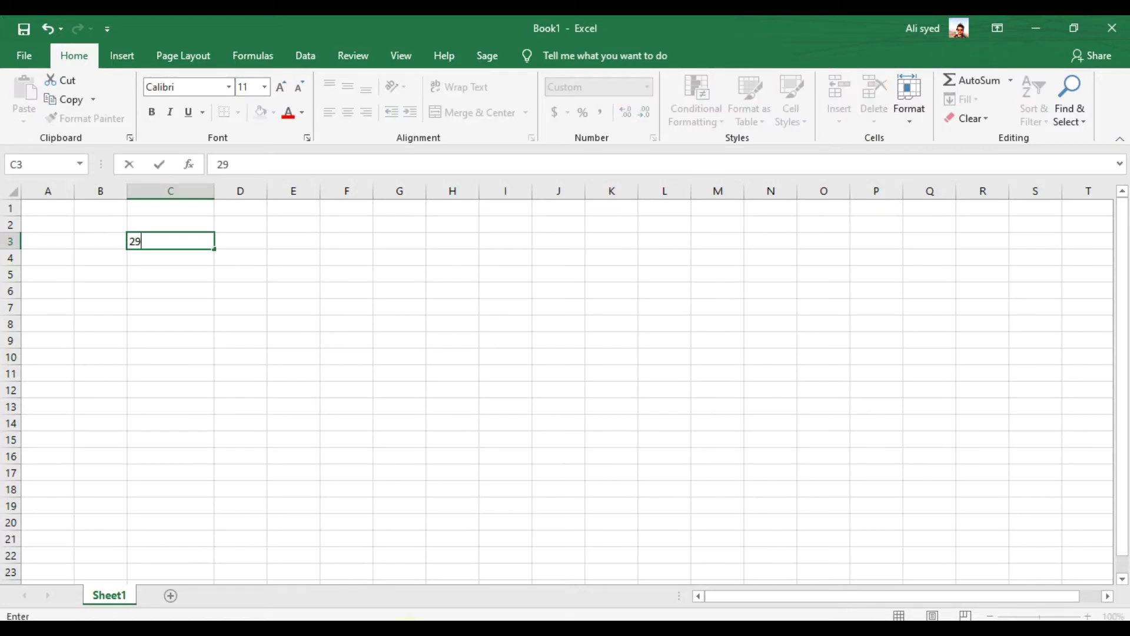
{"action": "type", "text": "627.20"}
{"action": "key", "text": "Return"}
{"action": "key", "text": "alt+Tab"}
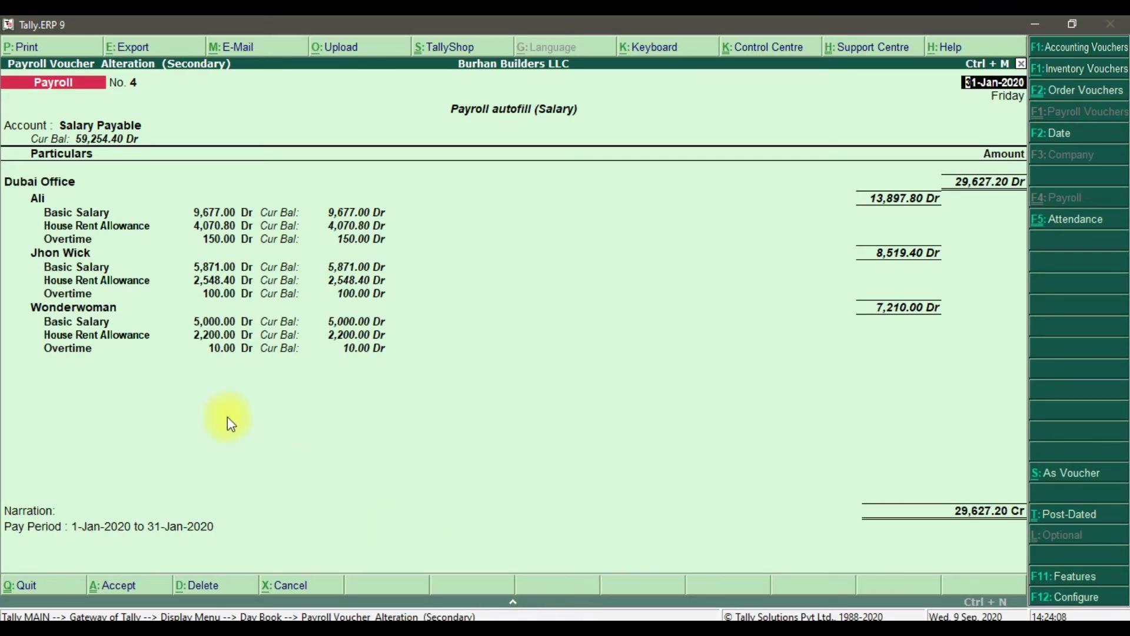
{"action": "key", "text": "Escape"}
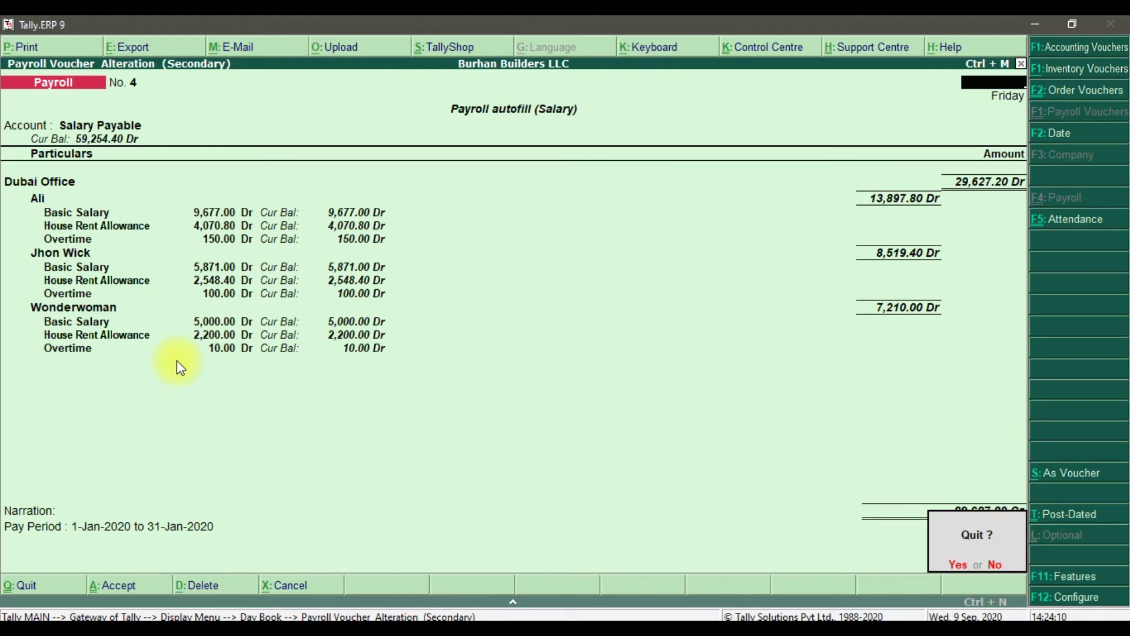
{"action": "key", "text": "y"}
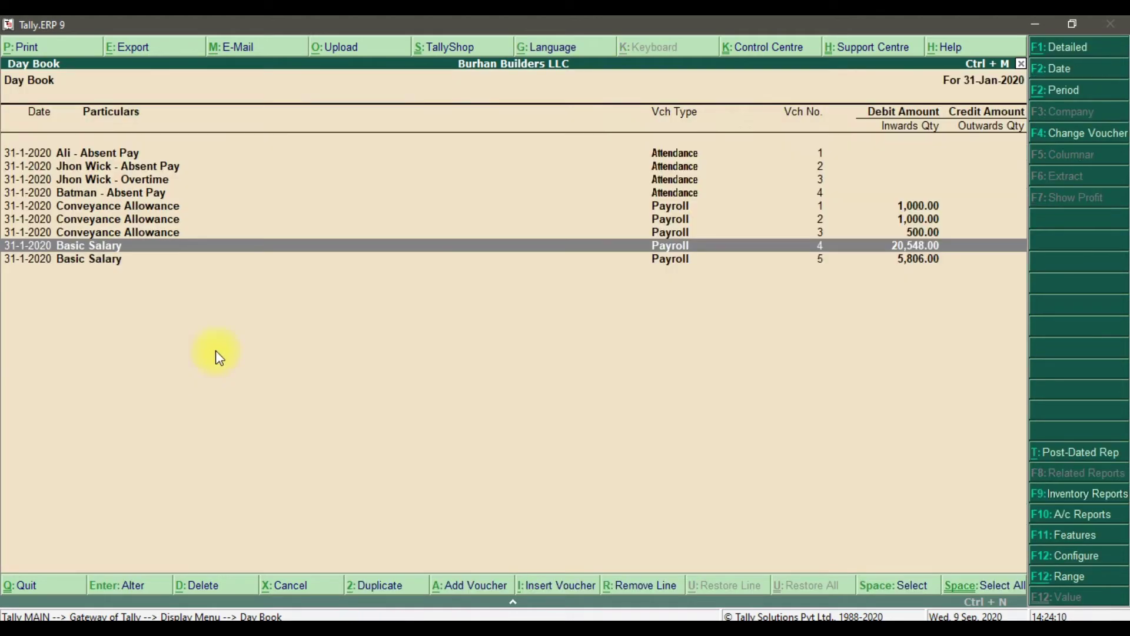
Step: Open payroll voucher 5 and record its 8,678.40 total in Excel cell C4
{"action": "left_click", "coordinate": [679, 264]}
{"action": "left_click", "coordinate": [679, 263]}
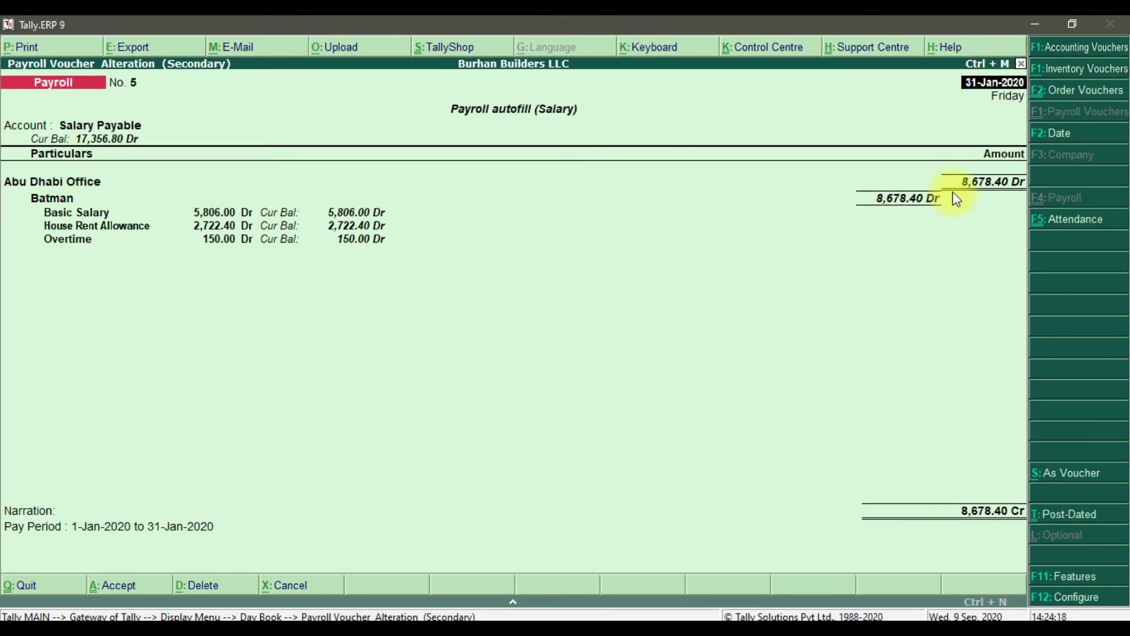
{"action": "key", "text": "alt+Tab"}
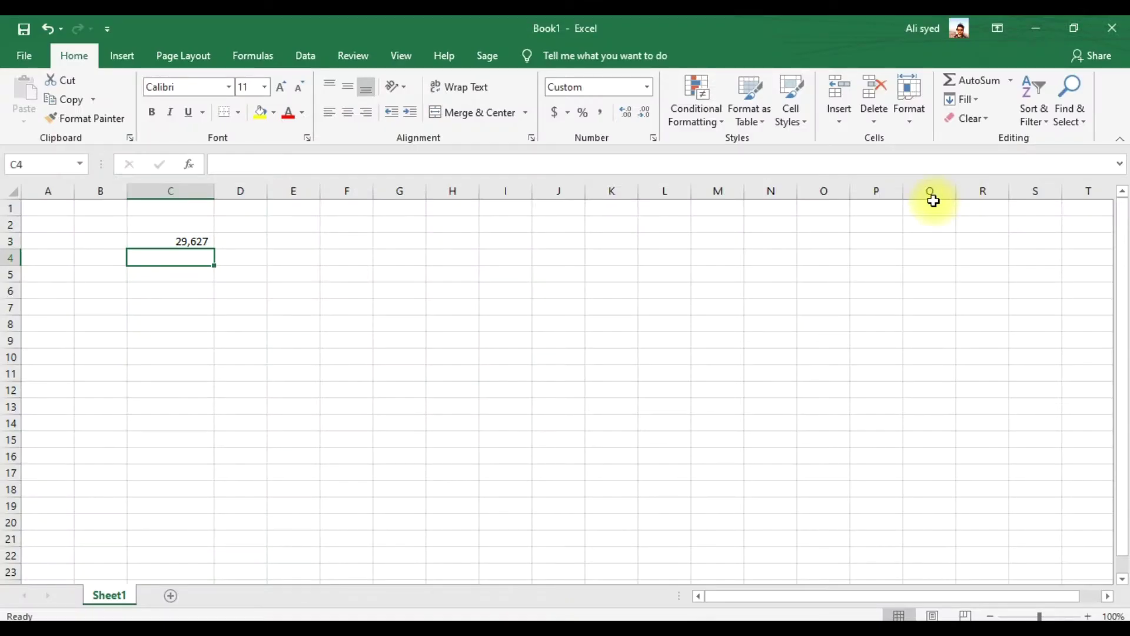
{"action": "type", "text": "867"}
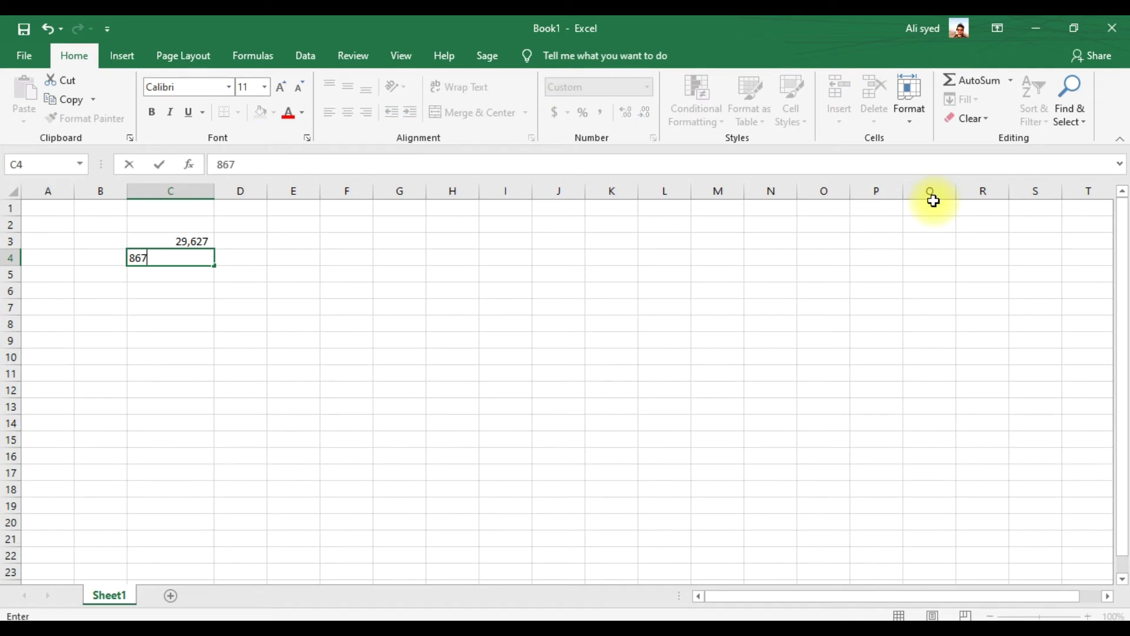
{"action": "type", "text": "8.40"}
{"action": "key", "text": "Return"}
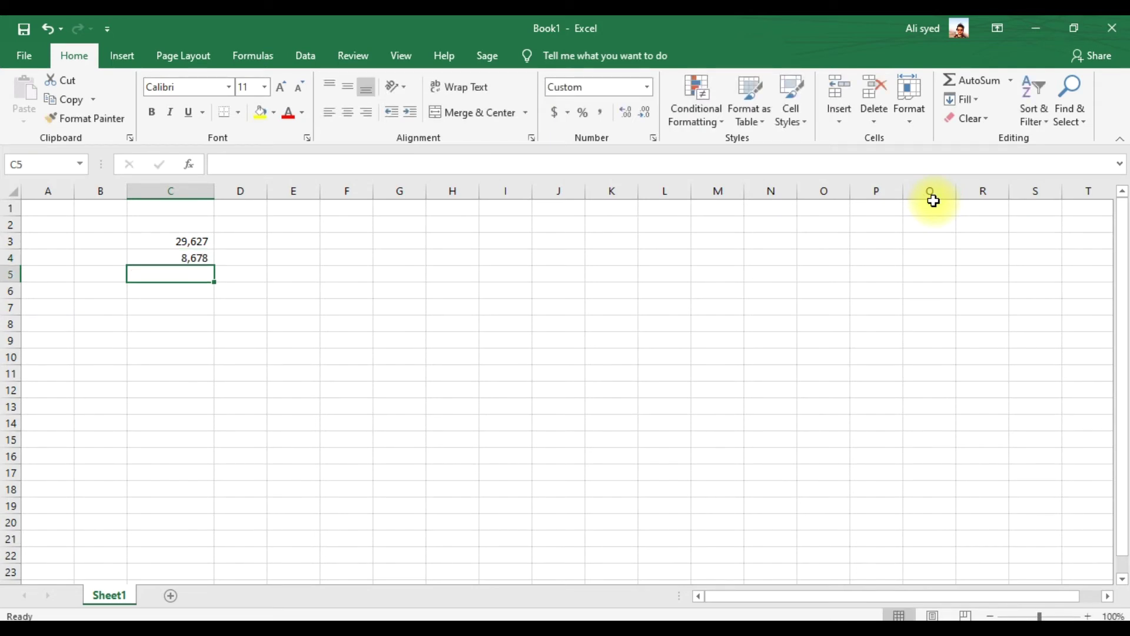
{"action": "key", "text": "alt+Tab"}
{"action": "key", "text": "ctrl+a"}
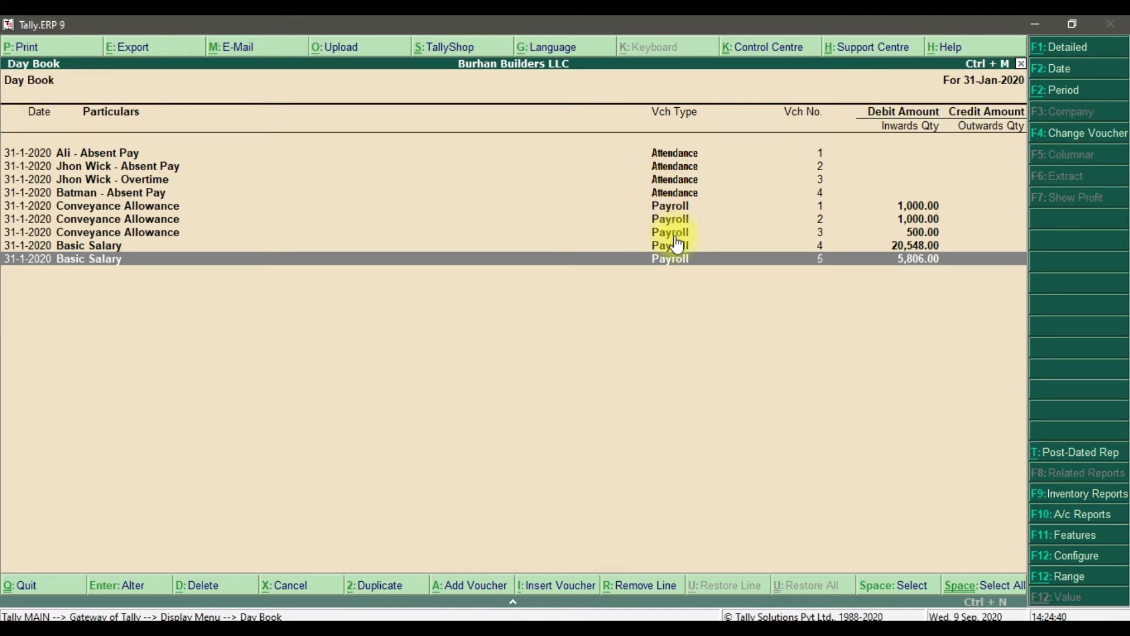
Step: Review the Conveyance Allowance payroll voucher 3 without changing it
{"action": "left_click", "coordinate": [675, 238]}
{"action": "left_click", "coordinate": [675, 238]}
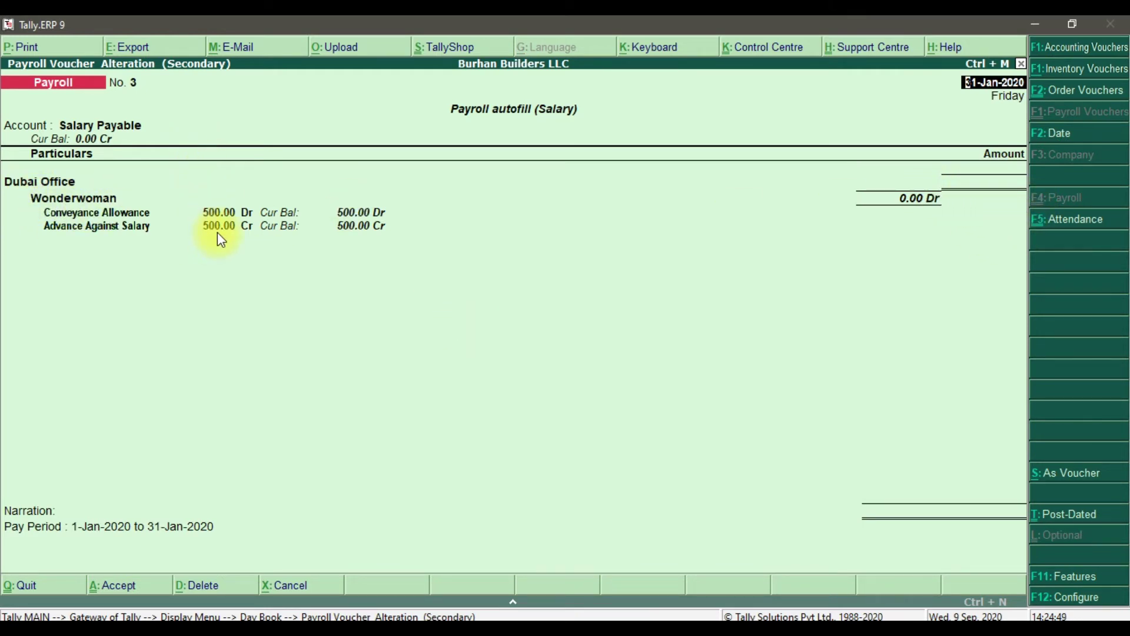
{"action": "key", "text": "Escape"}
{"action": "key", "text": "y"}
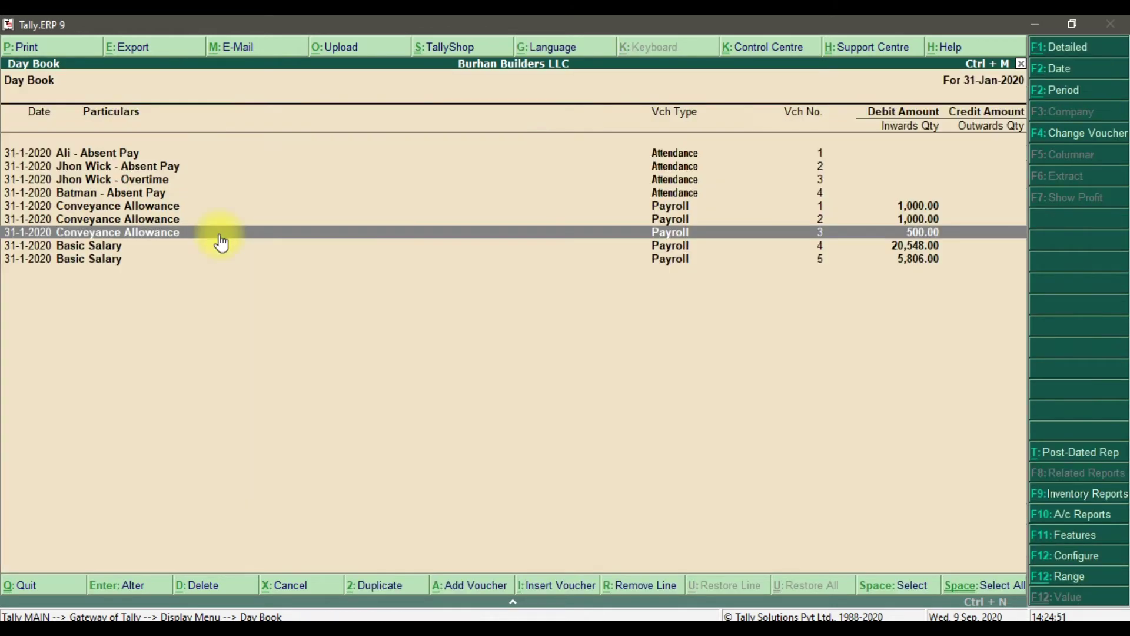
Step: Open payroll voucher 2 and record its 2,800 total in Excel cell C5
{"action": "left_click", "coordinate": [670, 220]}
{"action": "key", "text": "Return"}
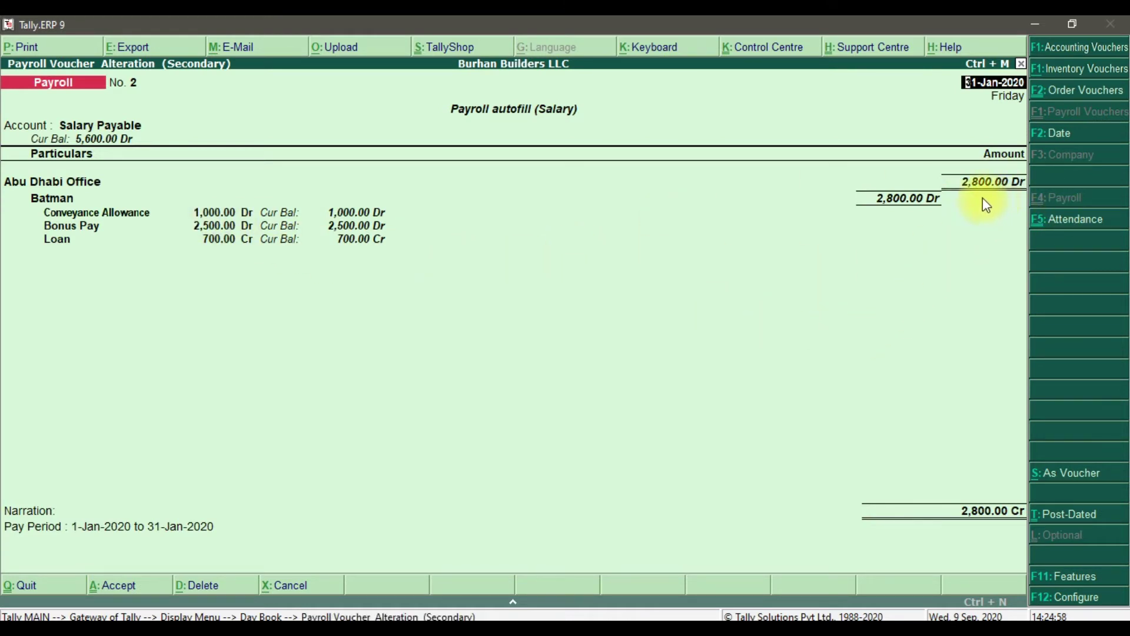
{"action": "key", "text": "alt+Tab"}
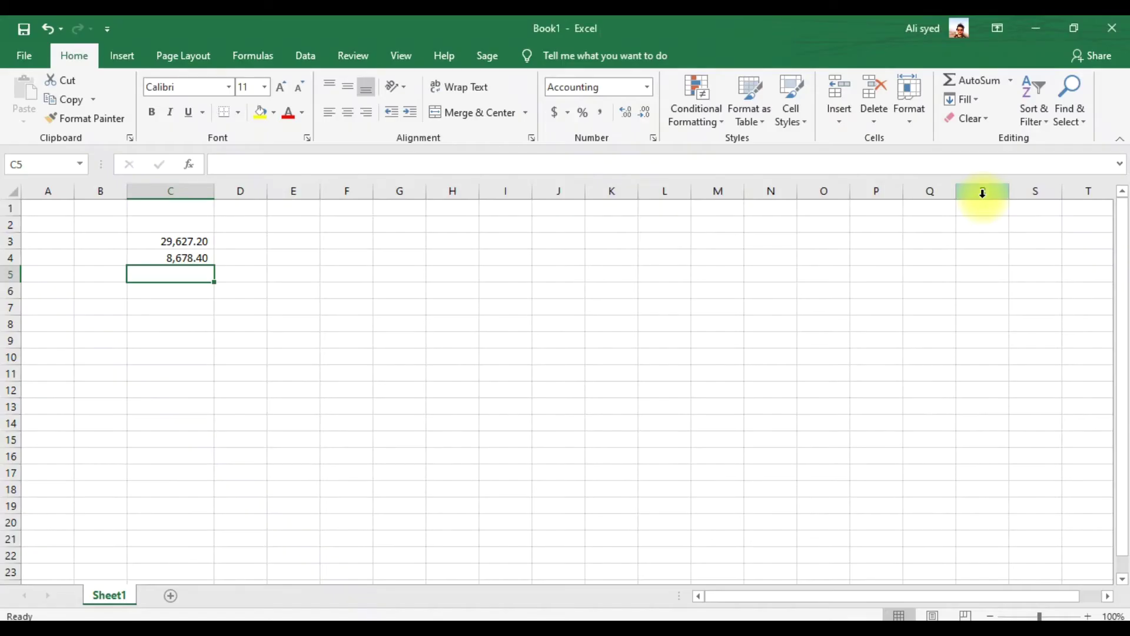
{"action": "type", "text": "2800"}
{"action": "key", "text": "Return"}
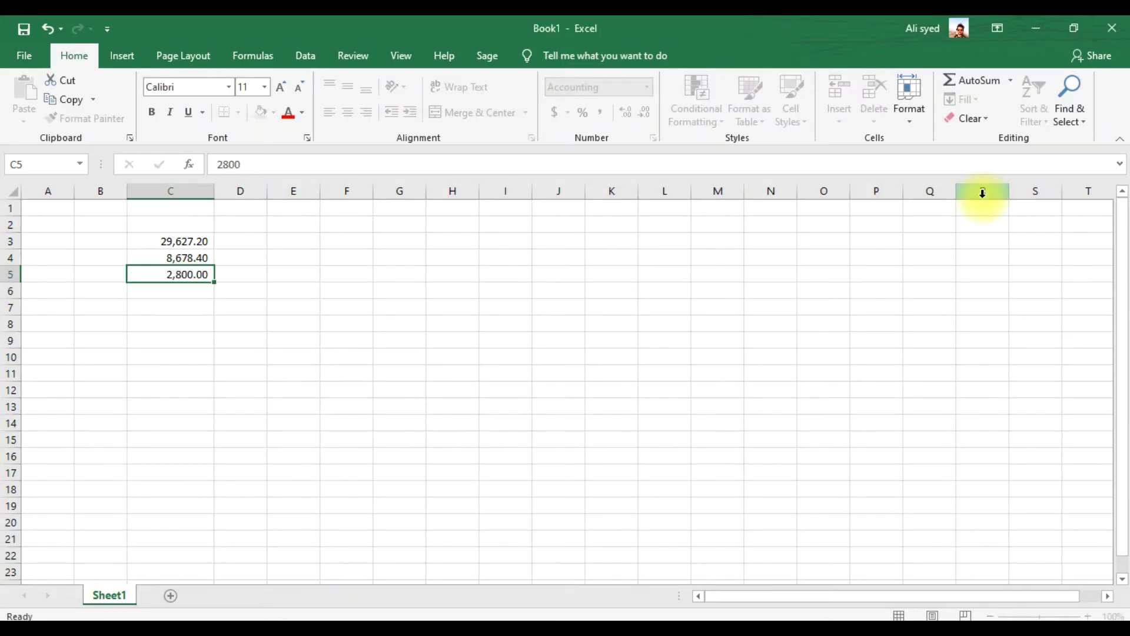
{"action": "key", "text": "alt+Tab"}
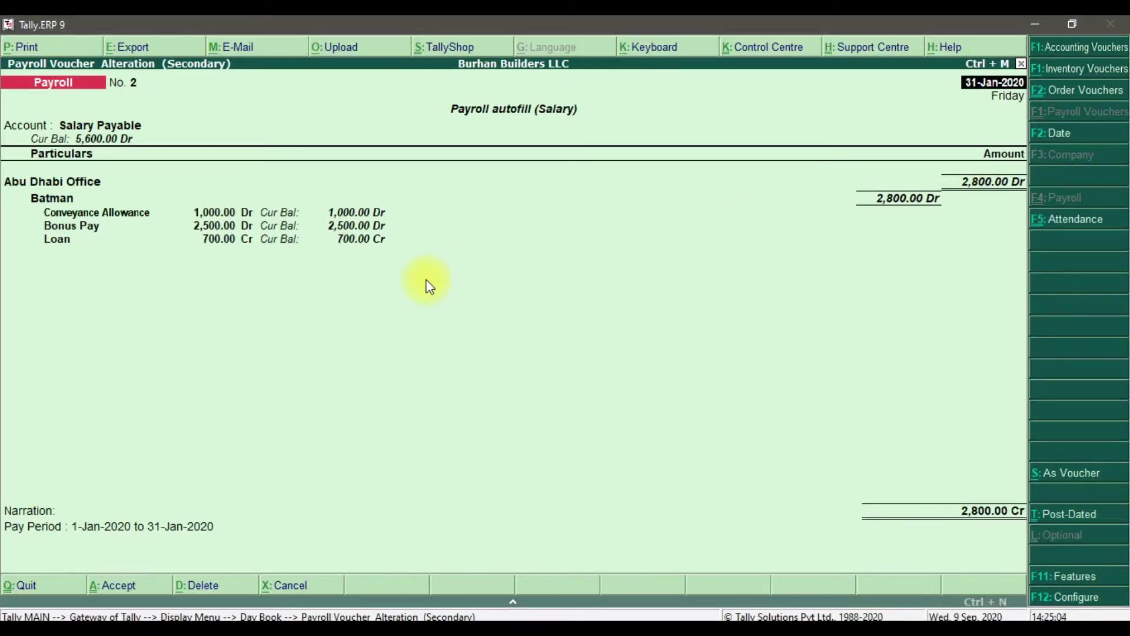
{"action": "key", "text": "Escape"}
{"action": "key", "text": "Return"}
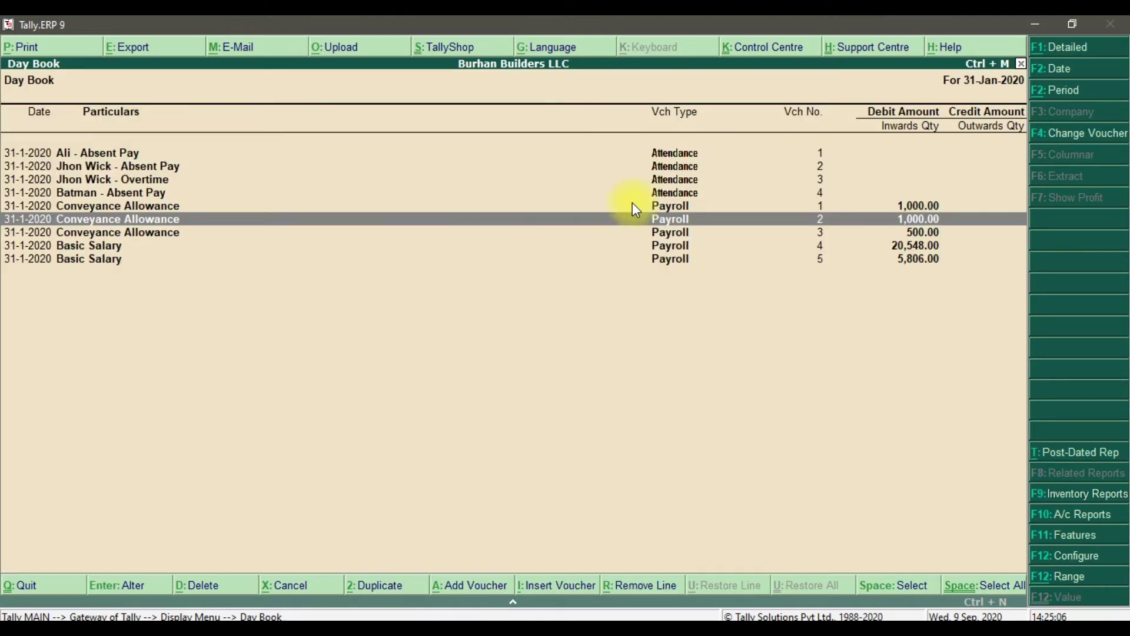
Step: Review payroll voucher 1, then exit to the Display Menu and return to Excel
{"action": "left_click", "coordinate": [670, 206]}
{"action": "left_click", "coordinate": [669, 206]}
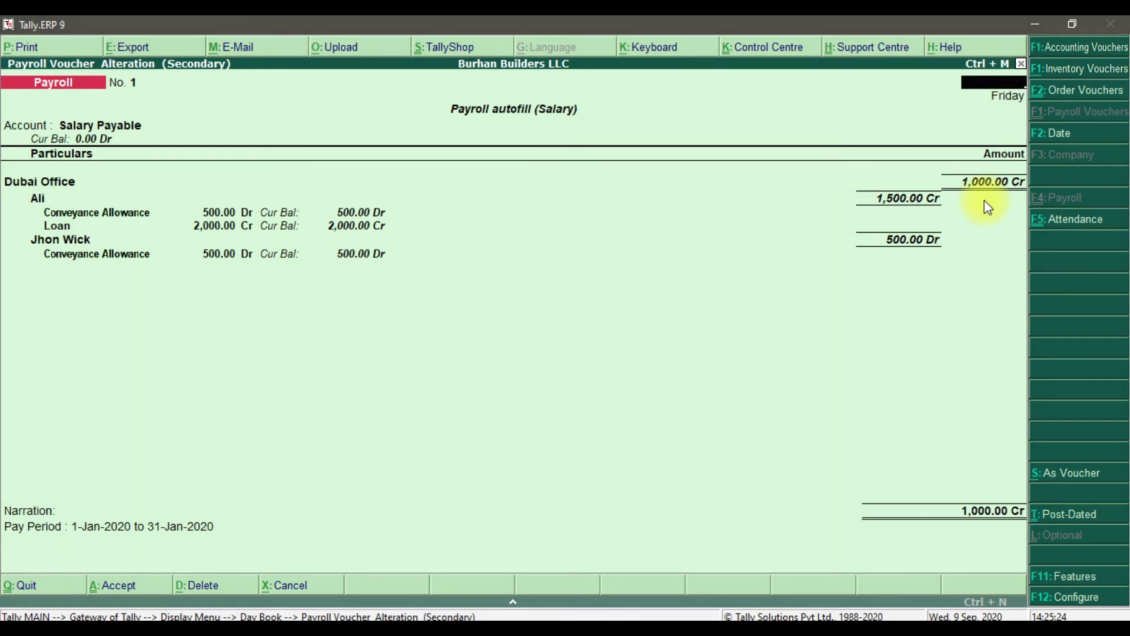
{"action": "key", "text": "Escape"}
{"action": "key", "text": "Escape"}
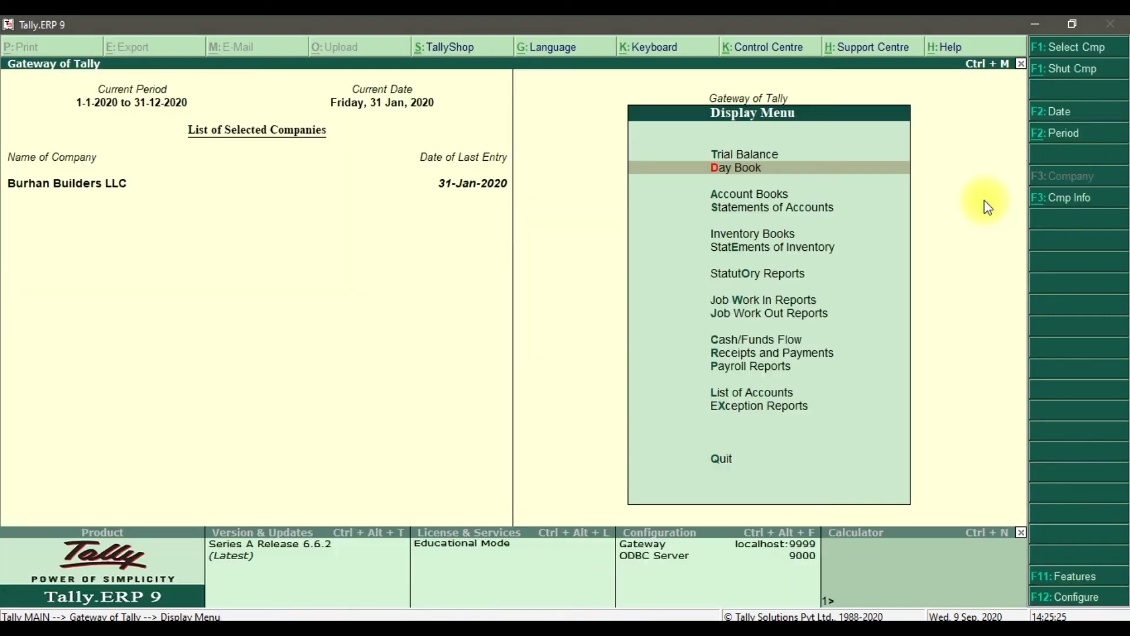
{"action": "key", "text": "alt+Tab"}
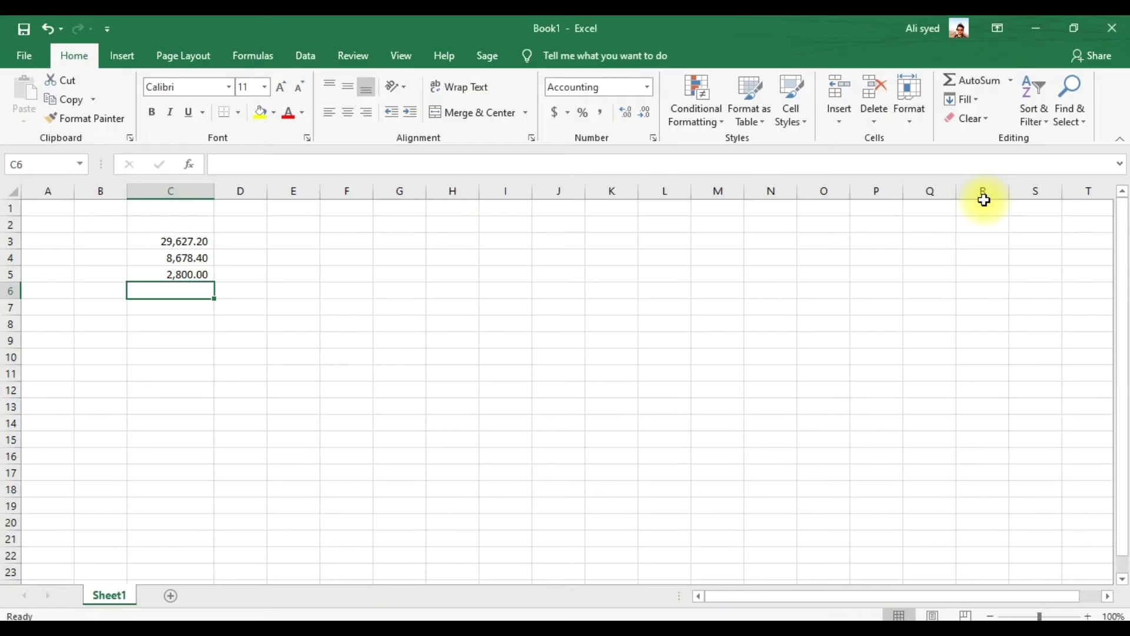
Step: Enter 1,000 in cell D3
{"action": "left_click", "coordinate": [234, 241]}
{"action": "type", "text": "1000"}
{"action": "key", "text": "Return"}
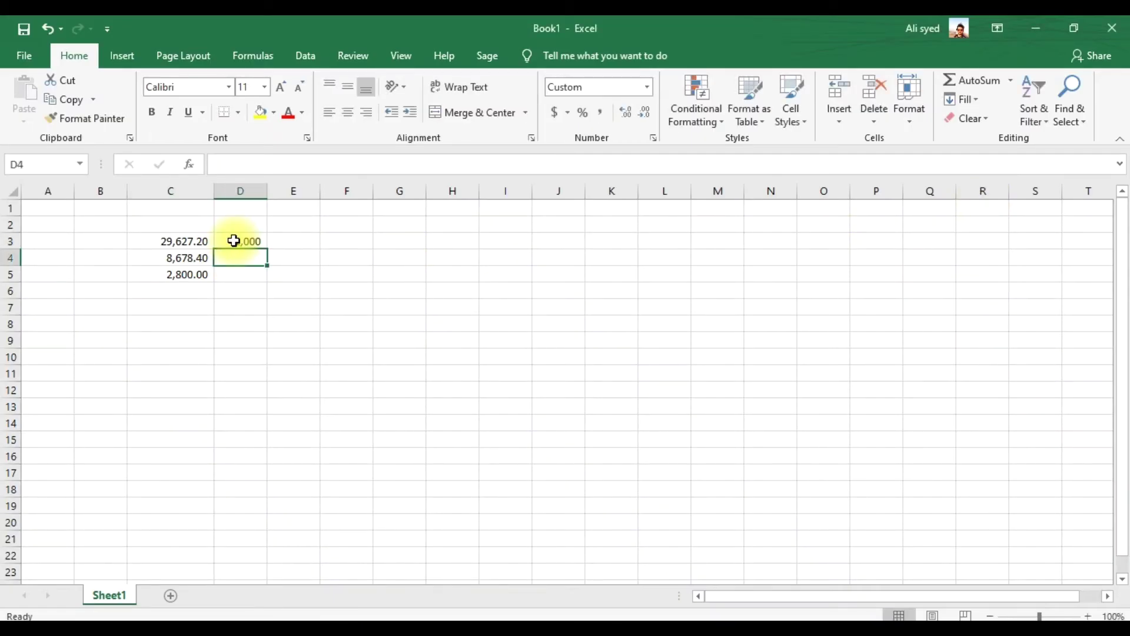
Step: AutoSum columns C and D, giving 41,105.60 in C7 and 1,000 in D7
{"action": "left_click", "coordinate": [168, 308]}
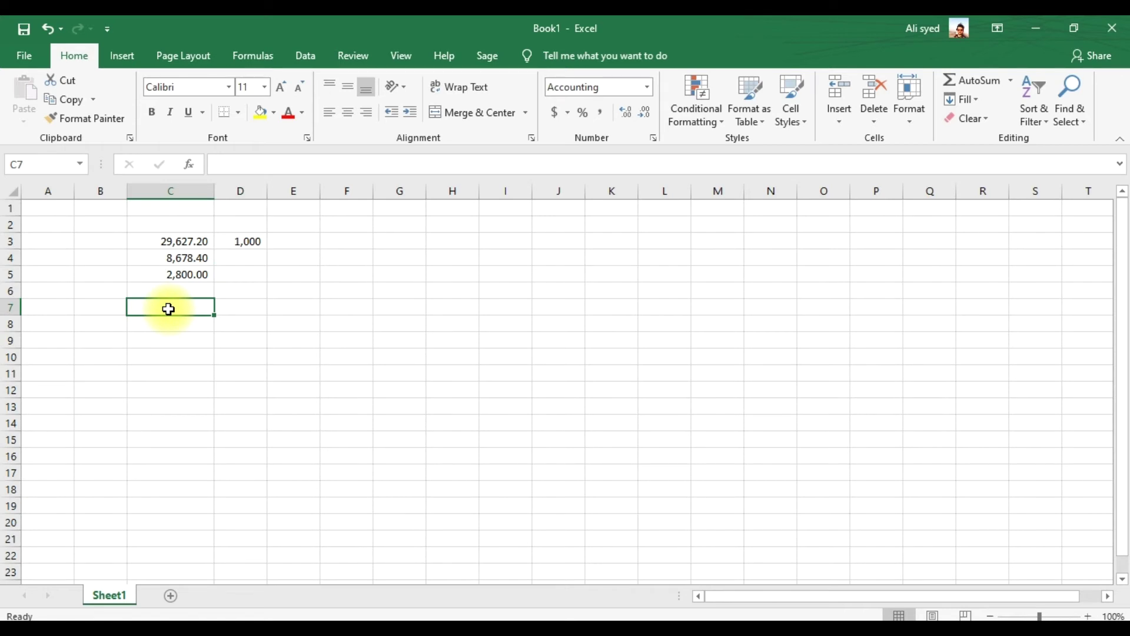
{"action": "left_click_drag", "start_coordinate": [194, 242], "coordinate": [196, 312]}
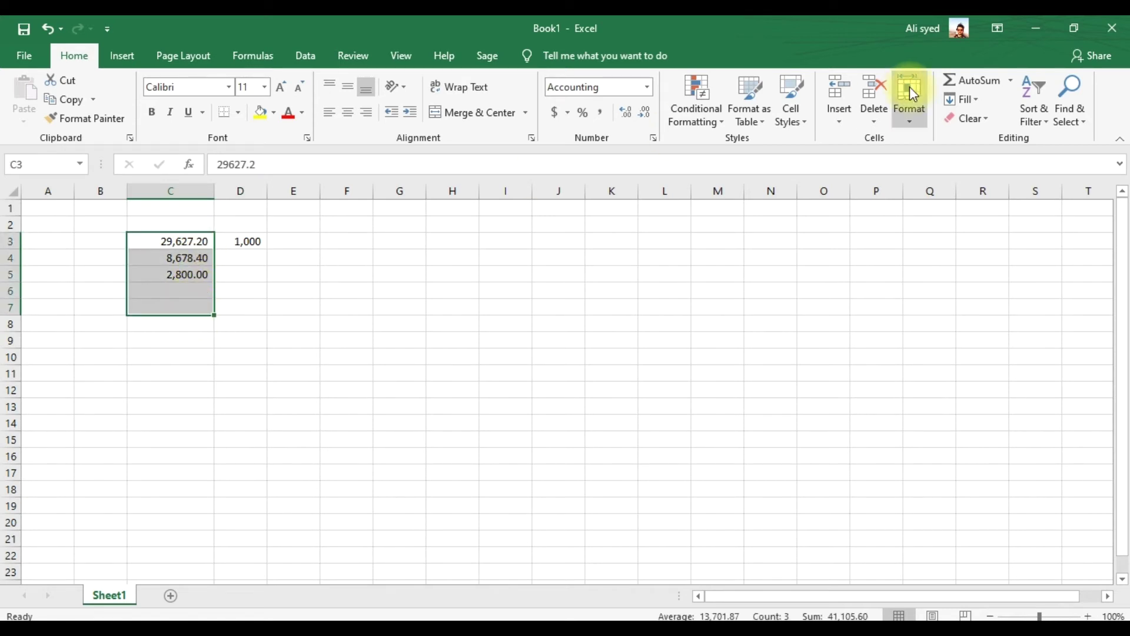
{"action": "left_click", "coordinate": [959, 80]}
{"action": "left_click_drag", "start_coordinate": [248, 245], "coordinate": [247, 306]}
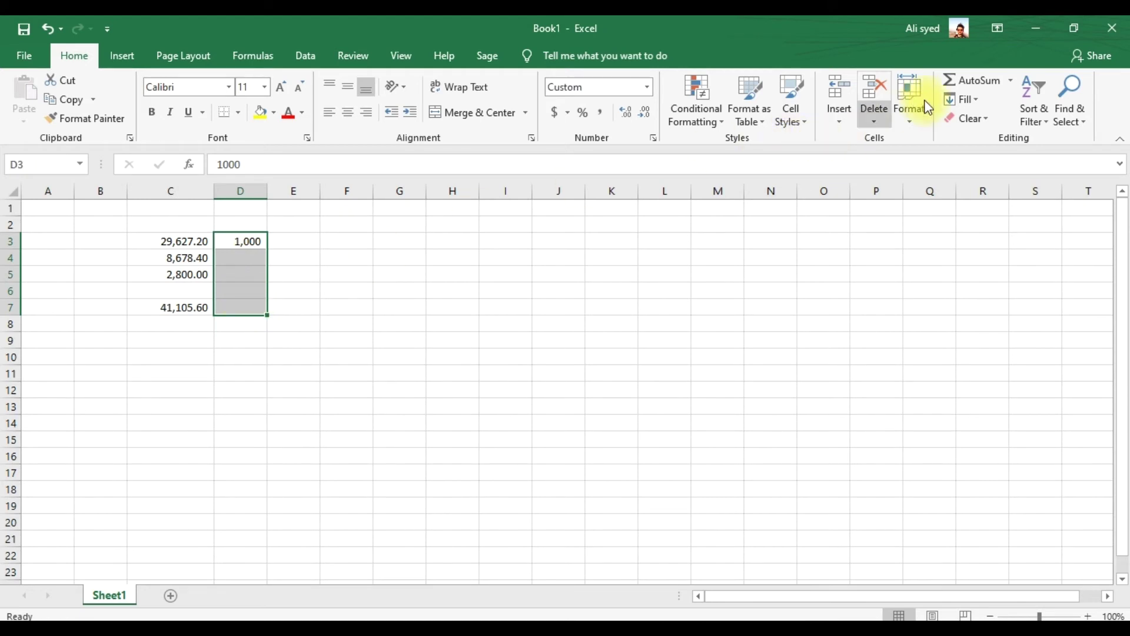
{"action": "left_click", "coordinate": [966, 80]}
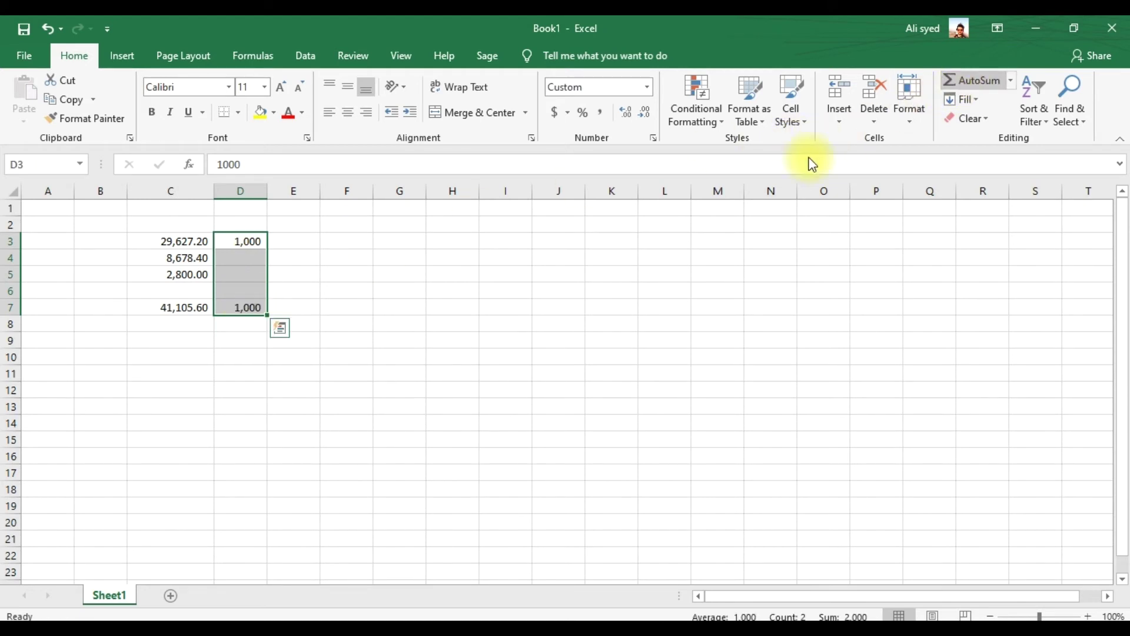
{"action": "left_click", "coordinate": [197, 348]}
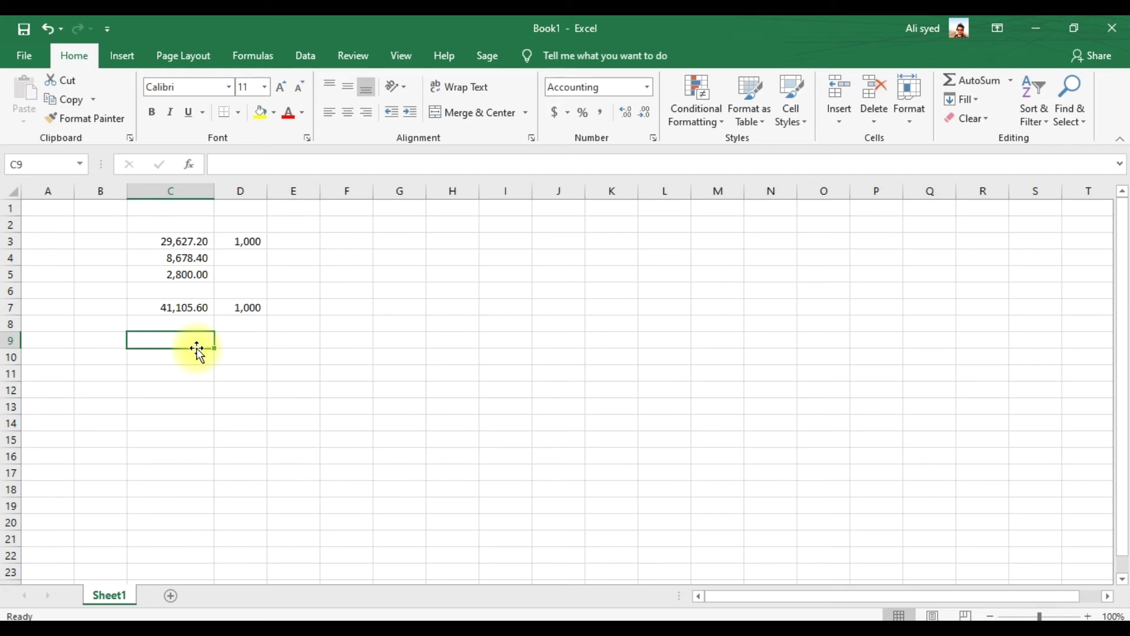
Step: Enter the formula =C7-D7 in C9 to show net salary 40,105.60
{"action": "type", "text": "="}
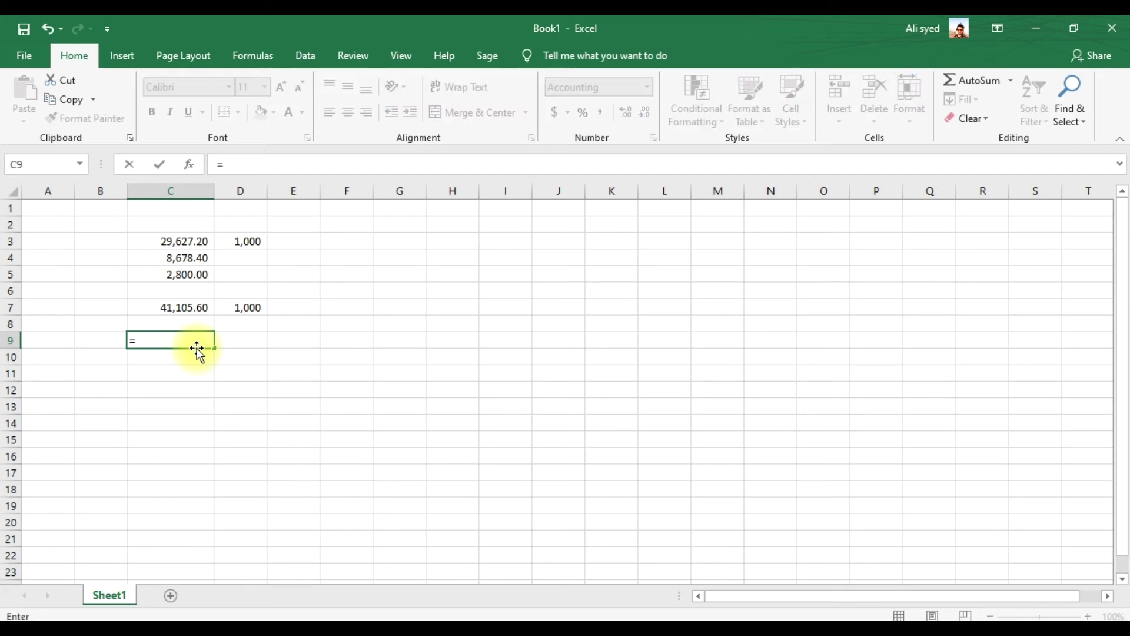
{"action": "key", "text": "Up"}
{"action": "key", "text": "Up"}
{"action": "key", "text": "Up"}
{"action": "key", "text": "Down"}
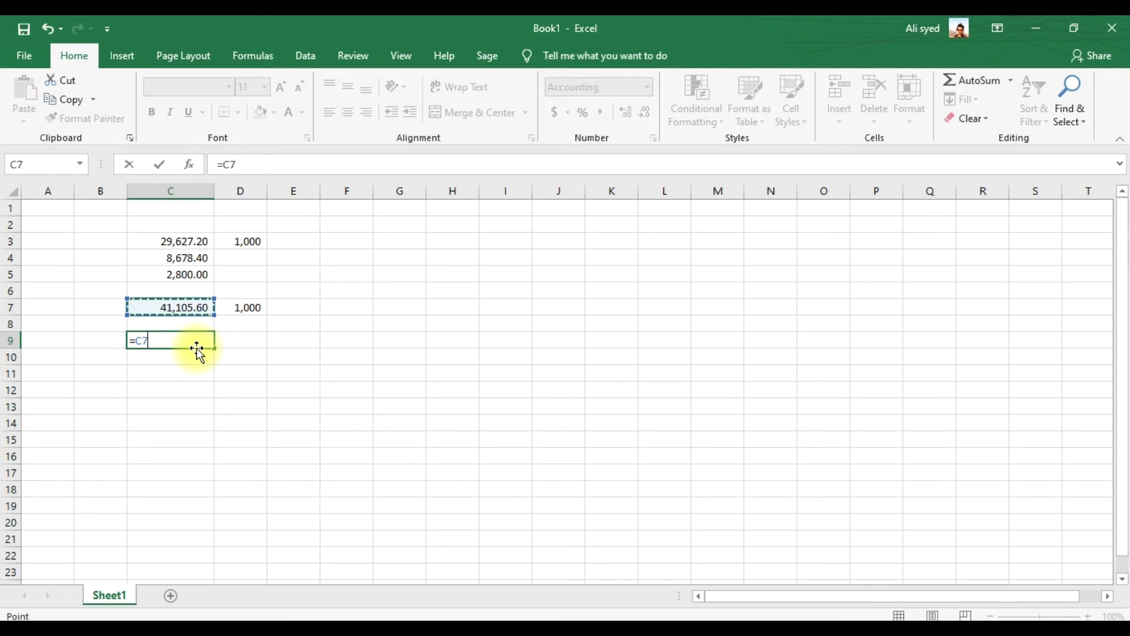
{"action": "type", "text": "-"}
{"action": "key", "text": "Right"}
{"action": "key", "text": "Up"}
{"action": "key", "text": "Up"}
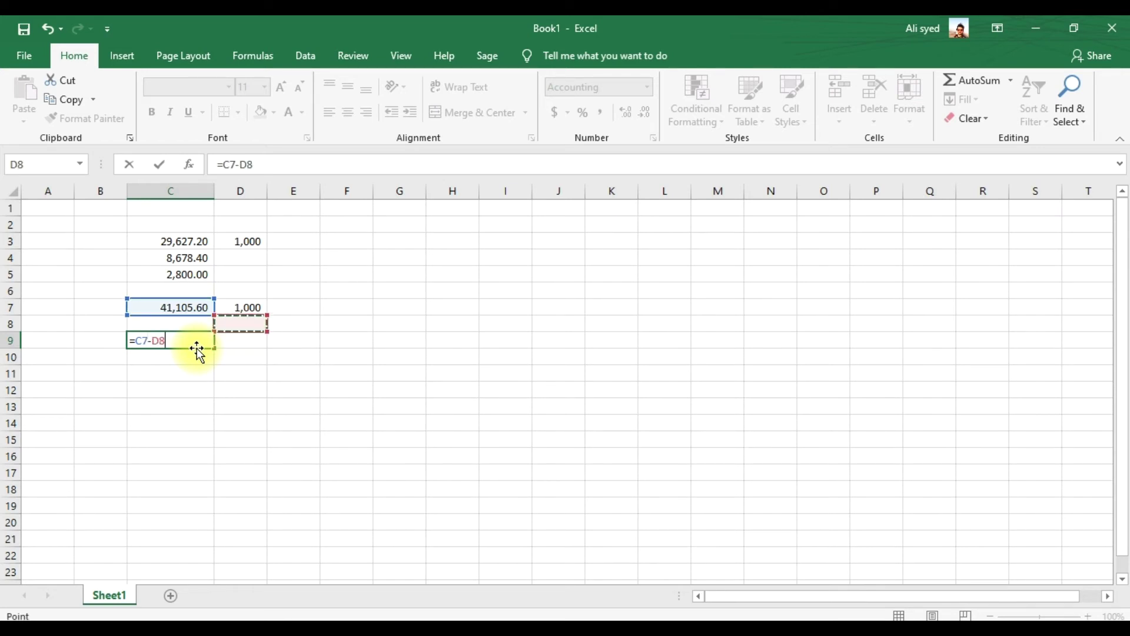
{"action": "key", "text": "Return"}
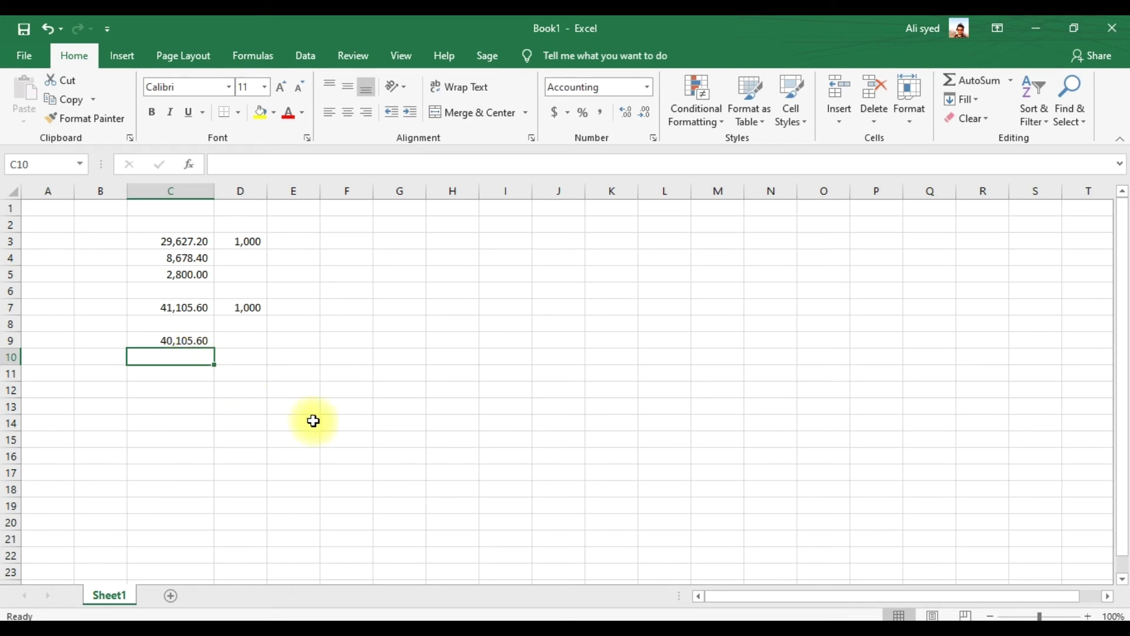
{"action": "key", "text": "alt+Tab"}
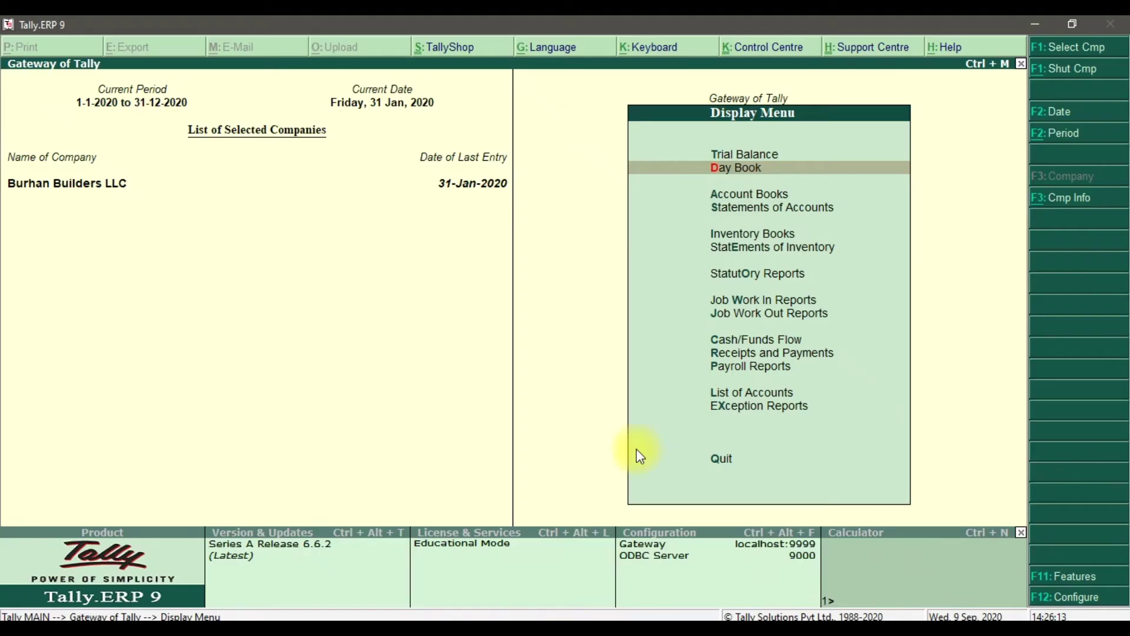
Step: Start accounting voucher entry as a Payment voucher and bring up its Payroll Autofill form
{"action": "key", "text": "Escape"}
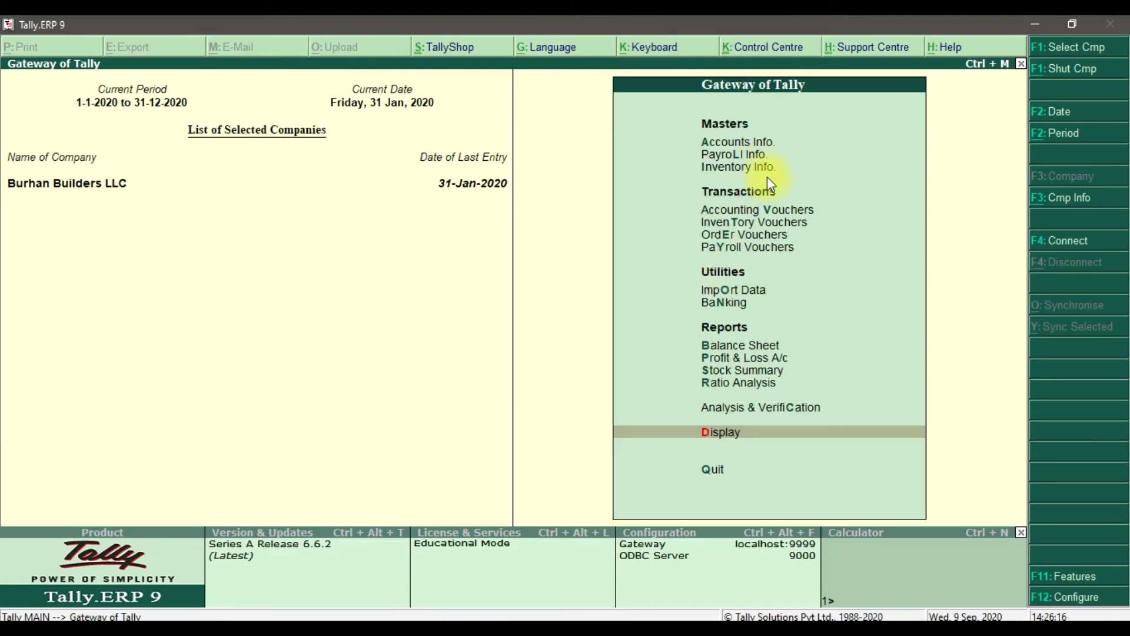
{"action": "left_click", "coordinate": [773, 211]}
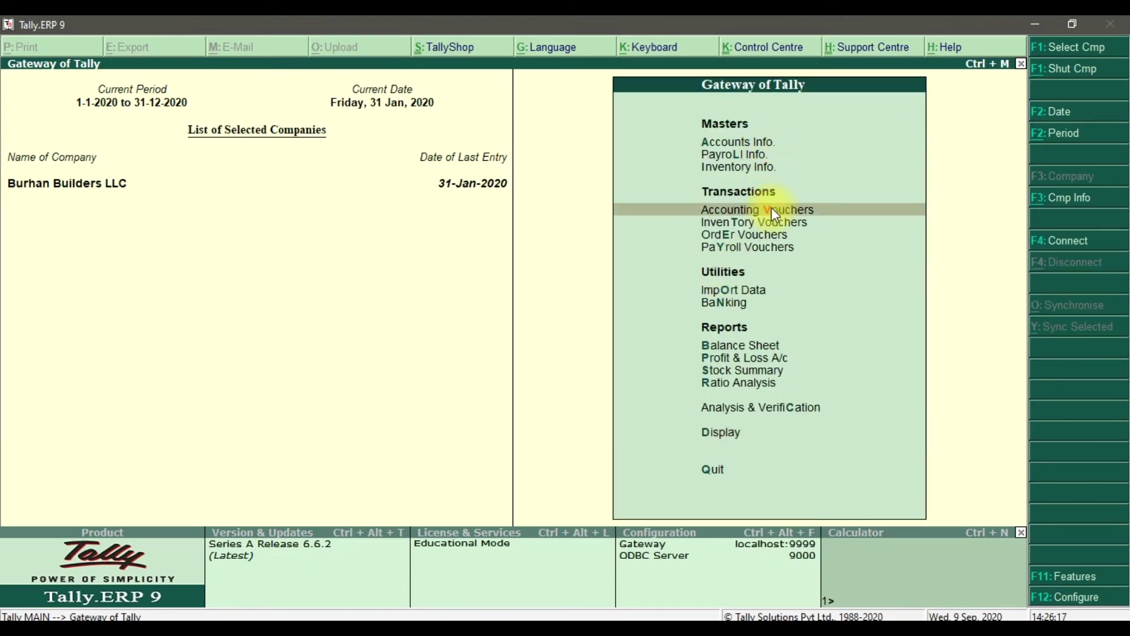
{"action": "left_click", "coordinate": [773, 211]}
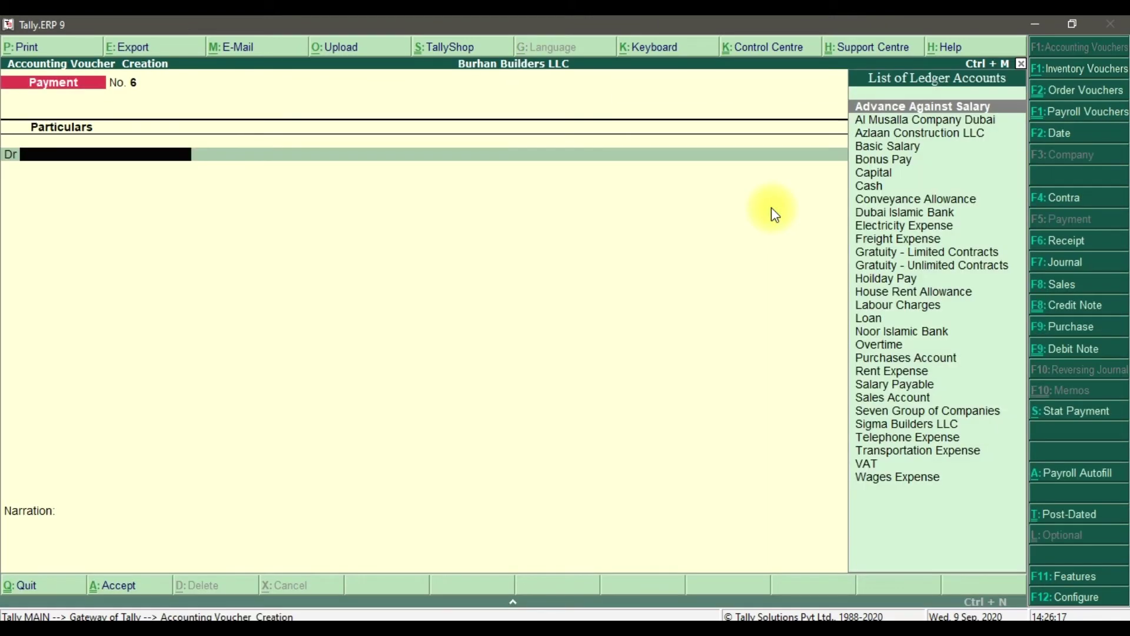
{"action": "left_click", "coordinate": [1069, 200]}
{"action": "left_click", "coordinate": [1084, 223]}
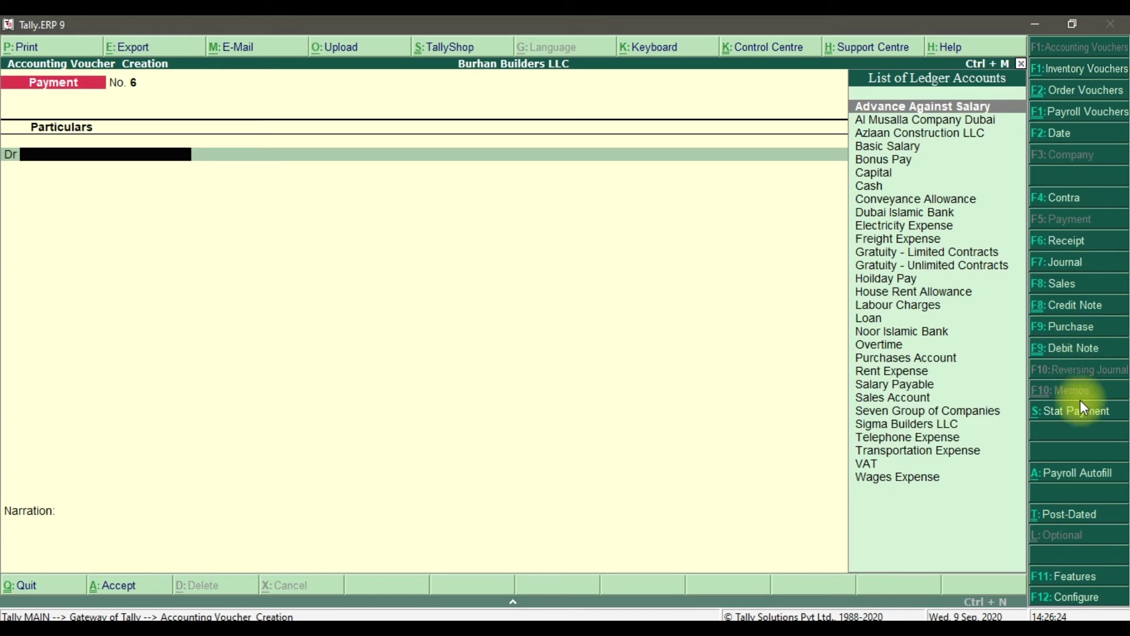
{"action": "left_click", "coordinate": [1091, 476]}
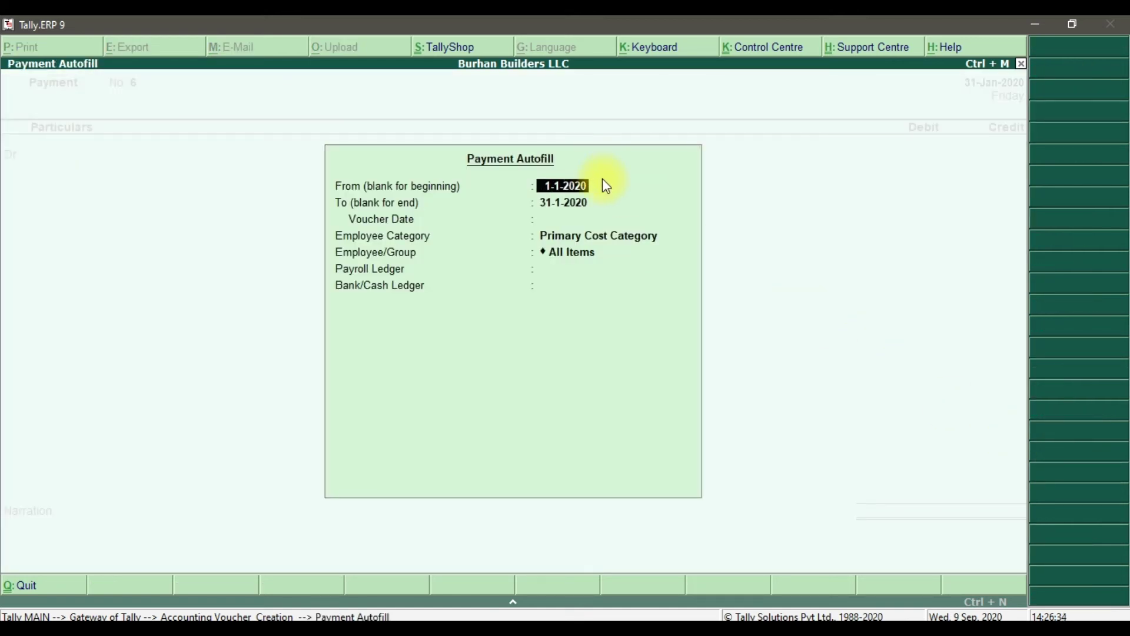
Step: Autofill 1-1-2020 to 31-1-2020 for all employees: Salary Payable paid from Dubai Islamic Bank
{"action": "key", "text": "Return"}
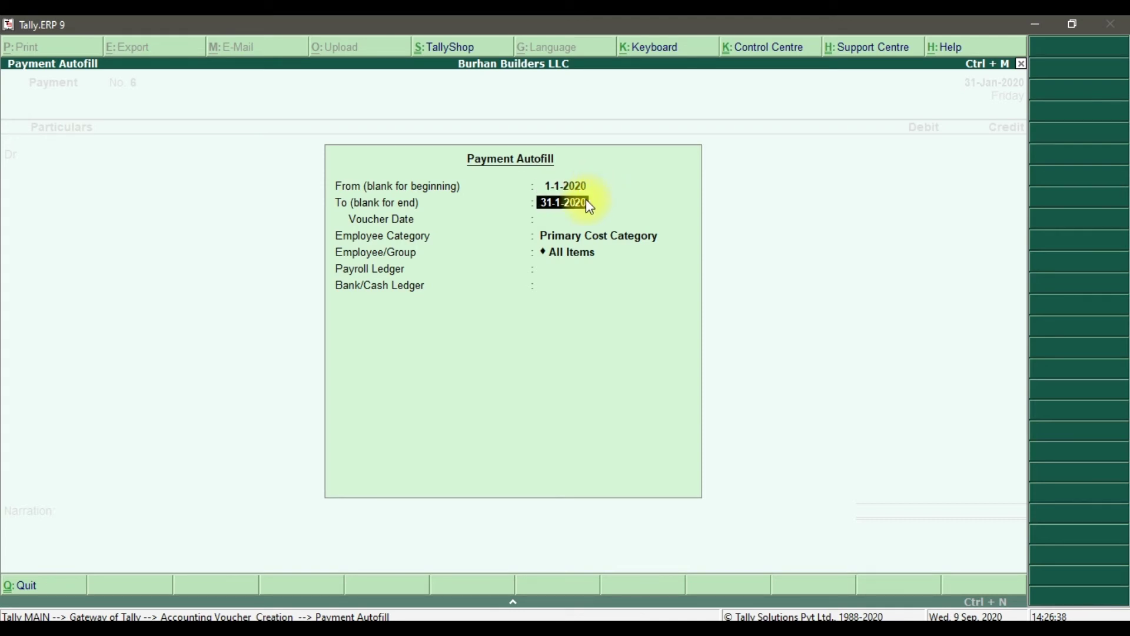
{"action": "key", "text": "Return"}
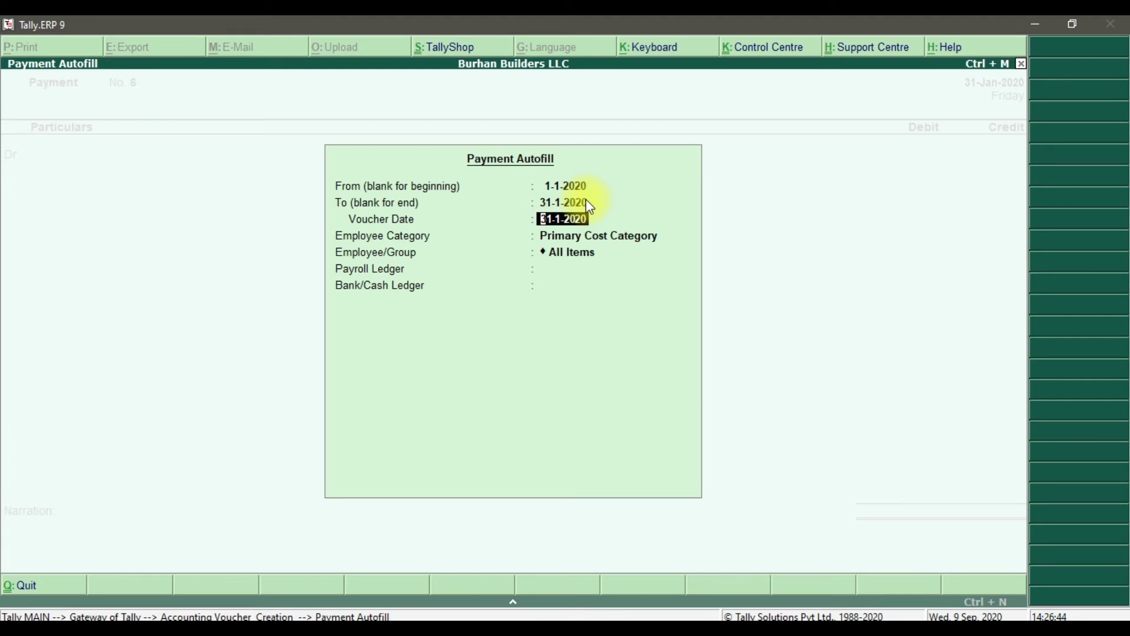
{"action": "key", "text": "Return"}
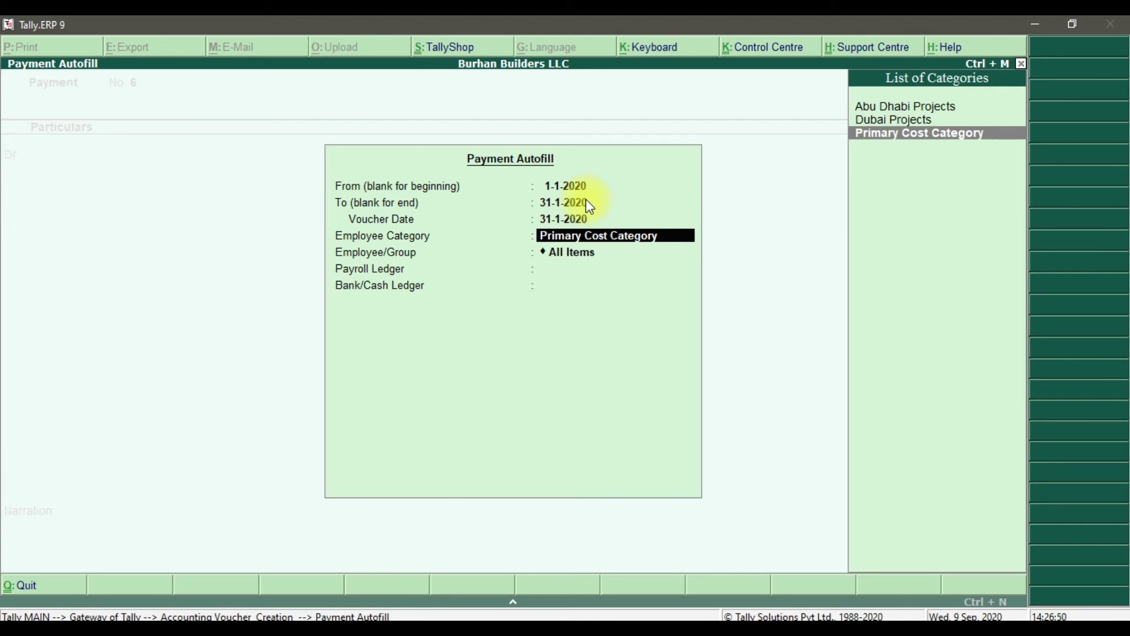
{"action": "key", "text": "Return"}
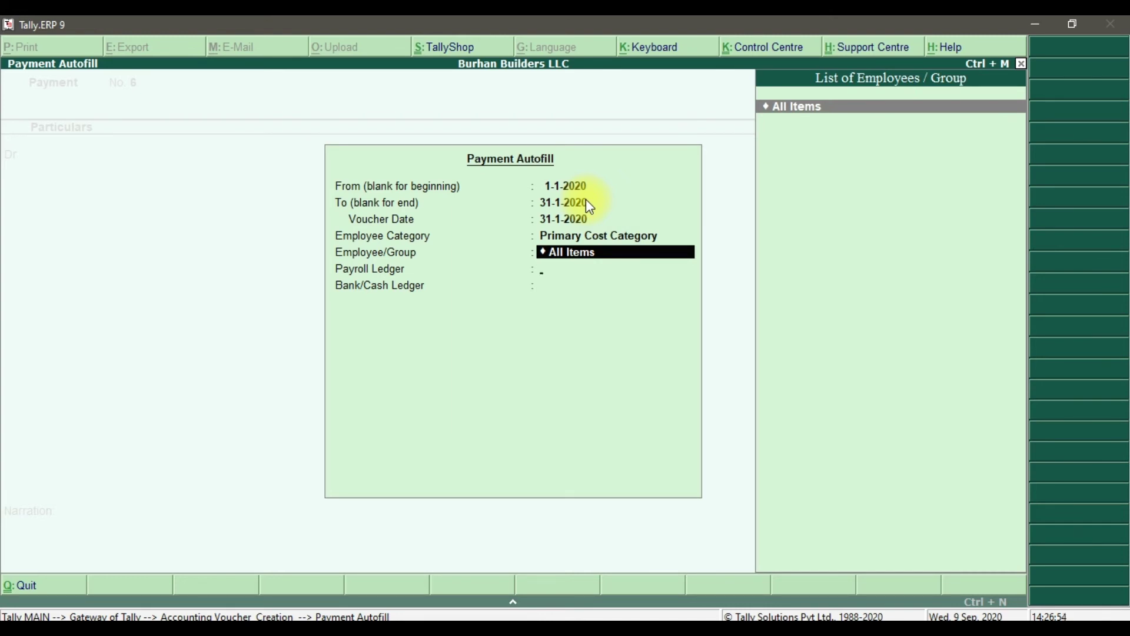
{"action": "key", "text": "Return"}
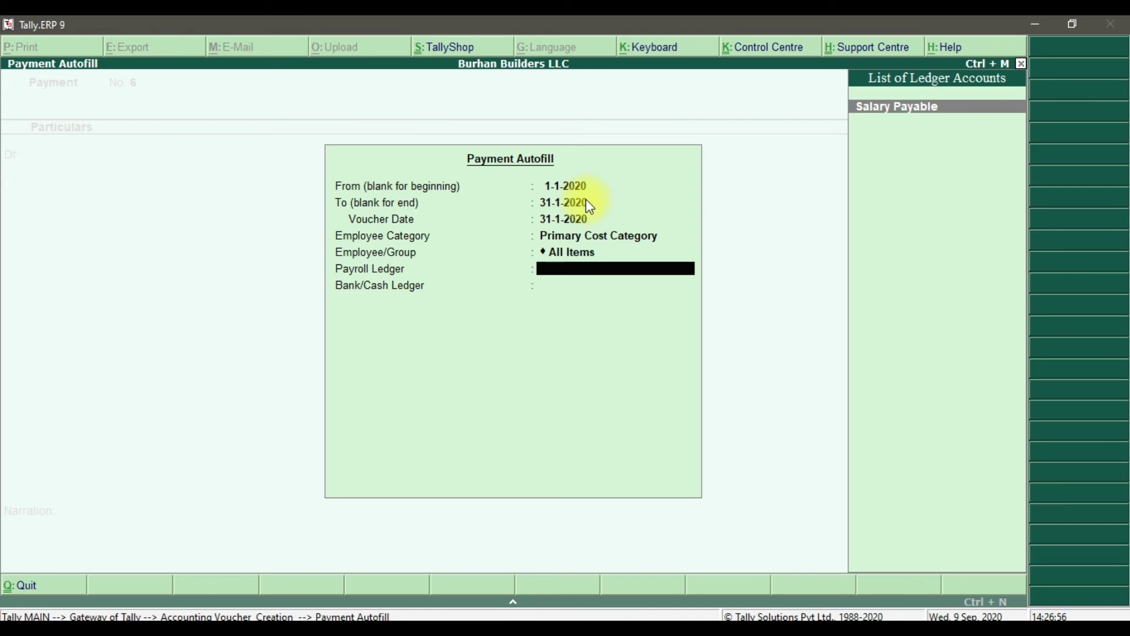
{"action": "left_click", "coordinate": [897, 108]}
{"action": "left_click", "coordinate": [897, 107]}
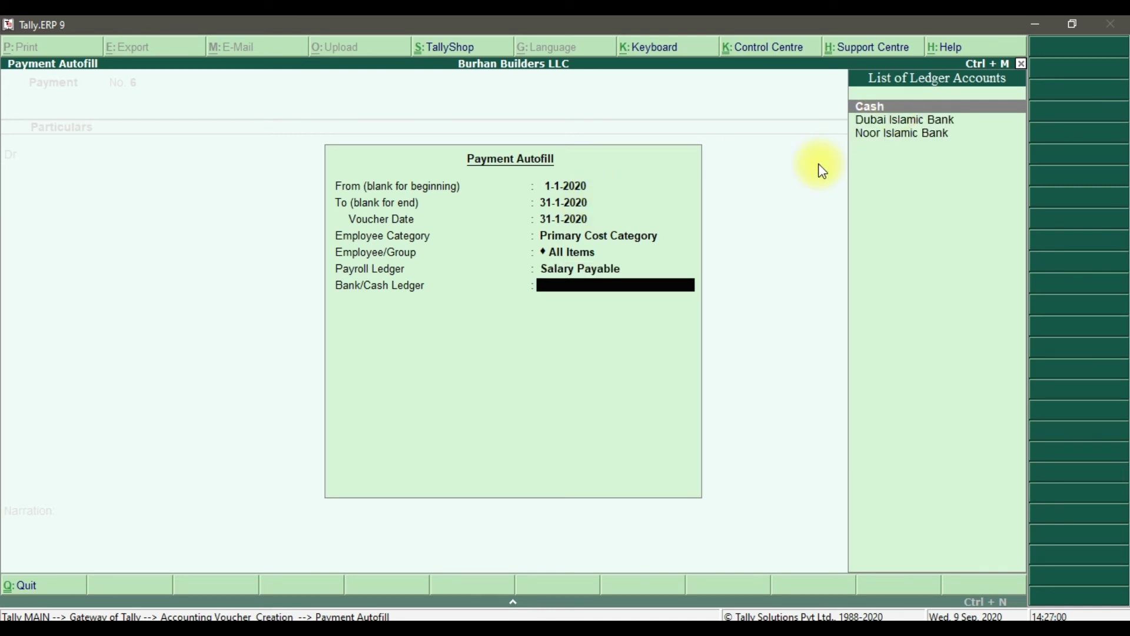
{"action": "left_click", "coordinate": [899, 121]}
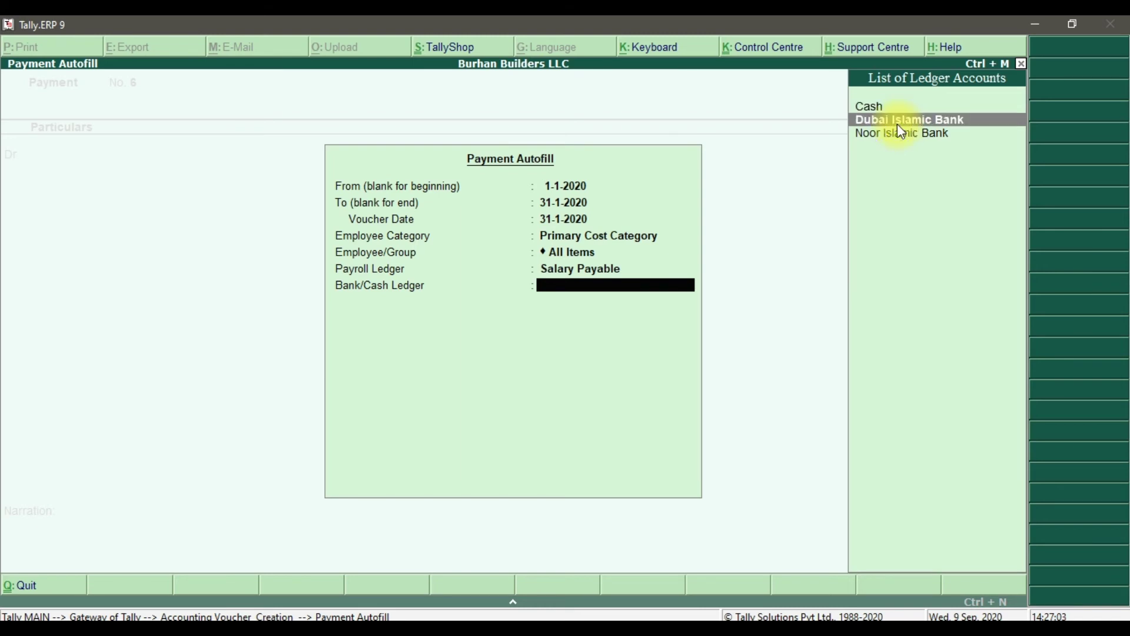
{"action": "left_click", "coordinate": [898, 124]}
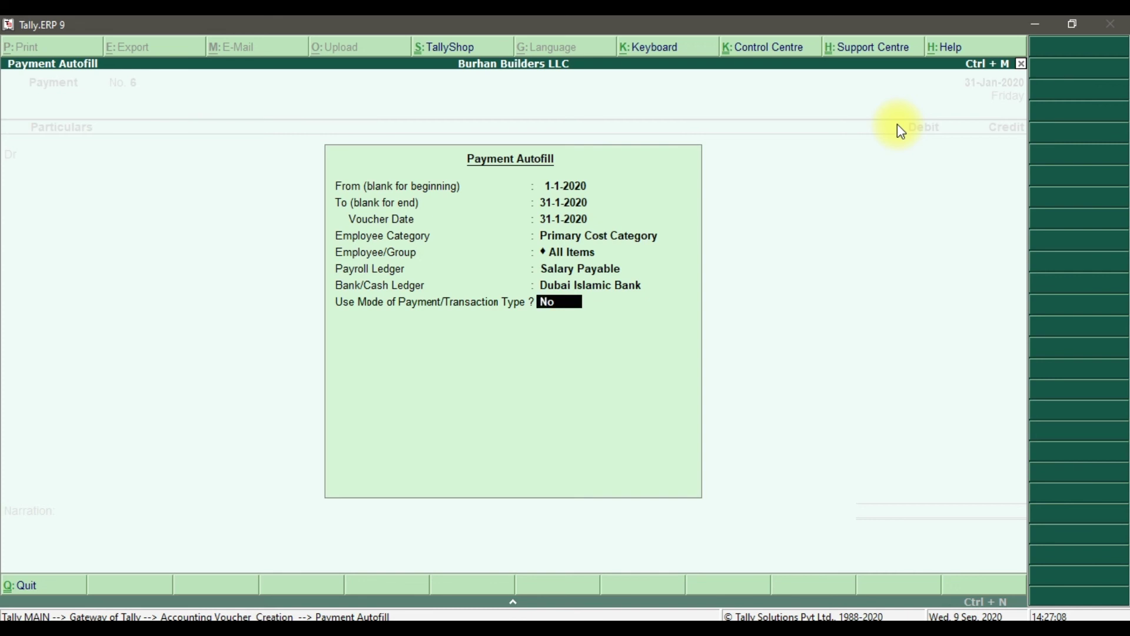
{"action": "key", "text": "Return"}
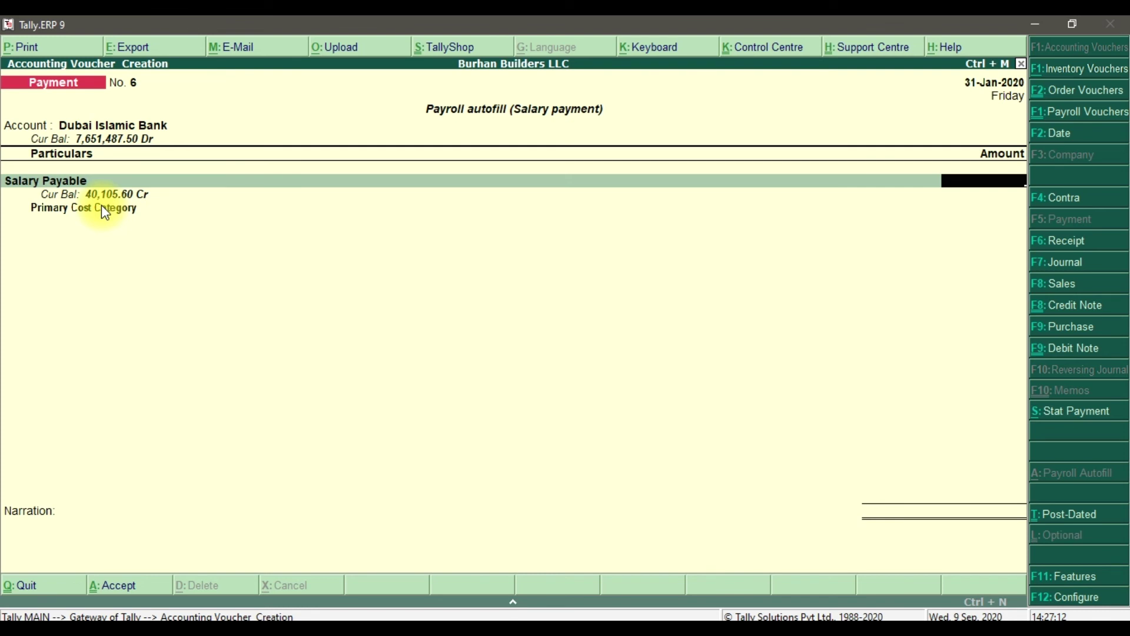
Step: Enter 40,105.60 as the Salary Payable amount, checked against Excel, and begin the narration
{"action": "type", "text": "40105.60"}
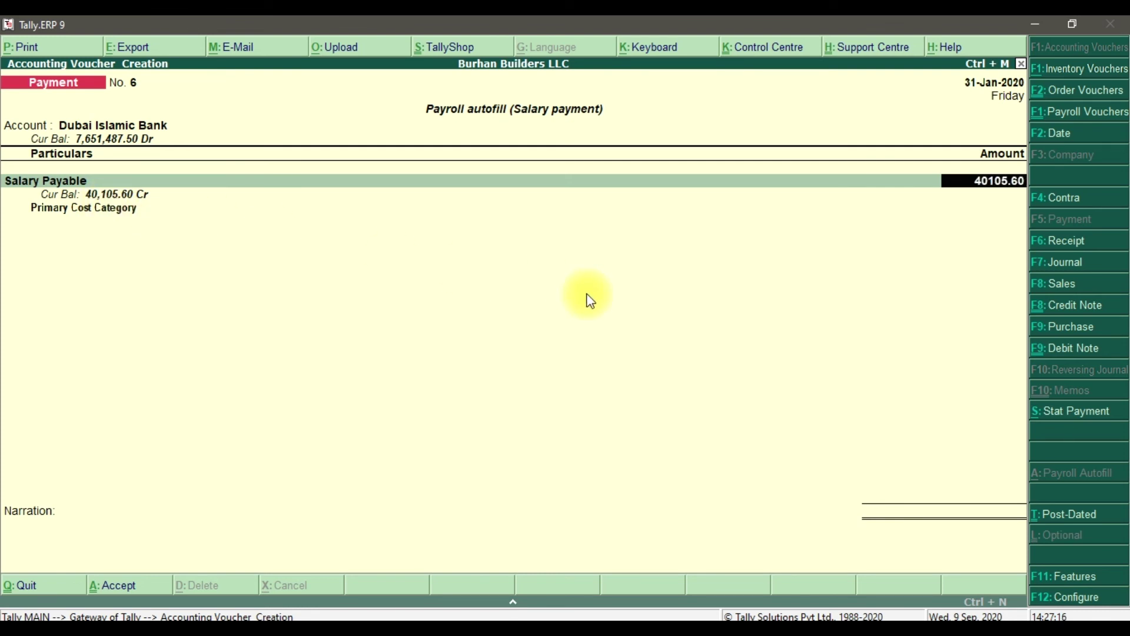
{"action": "key", "text": "alt+Tab"}
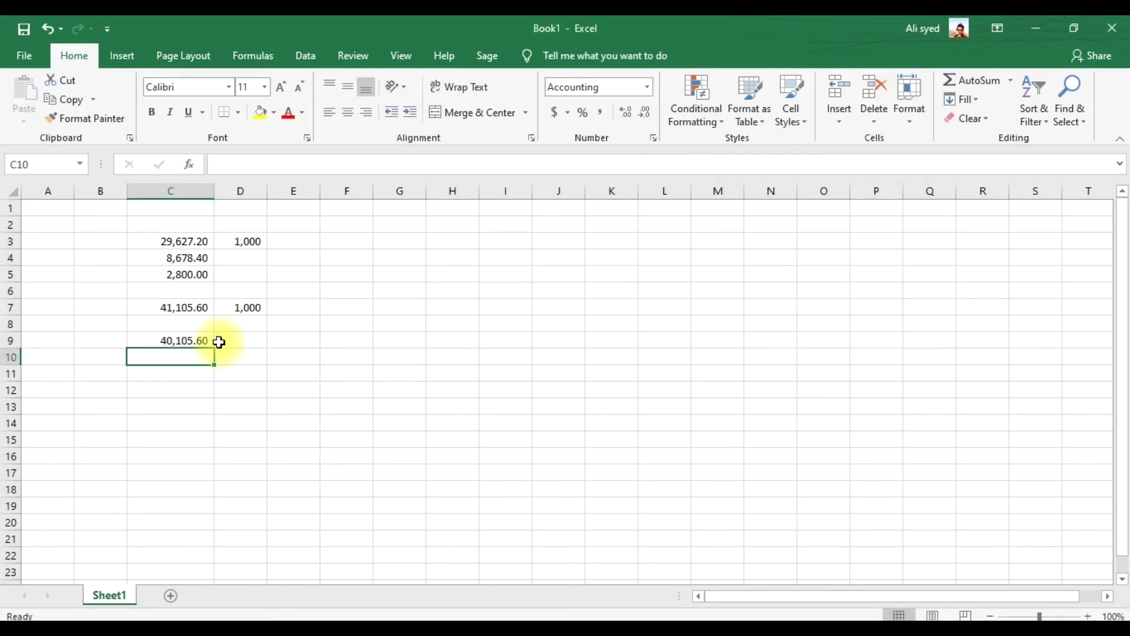
{"action": "key", "text": "alt+Tab"}
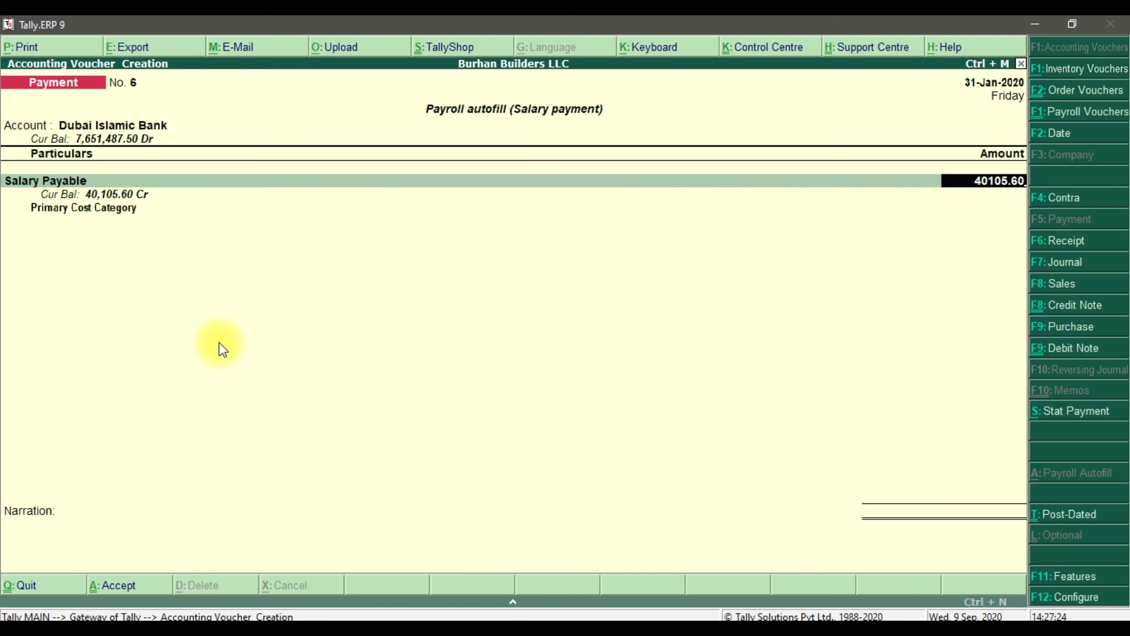
{"action": "key", "text": "Return"}
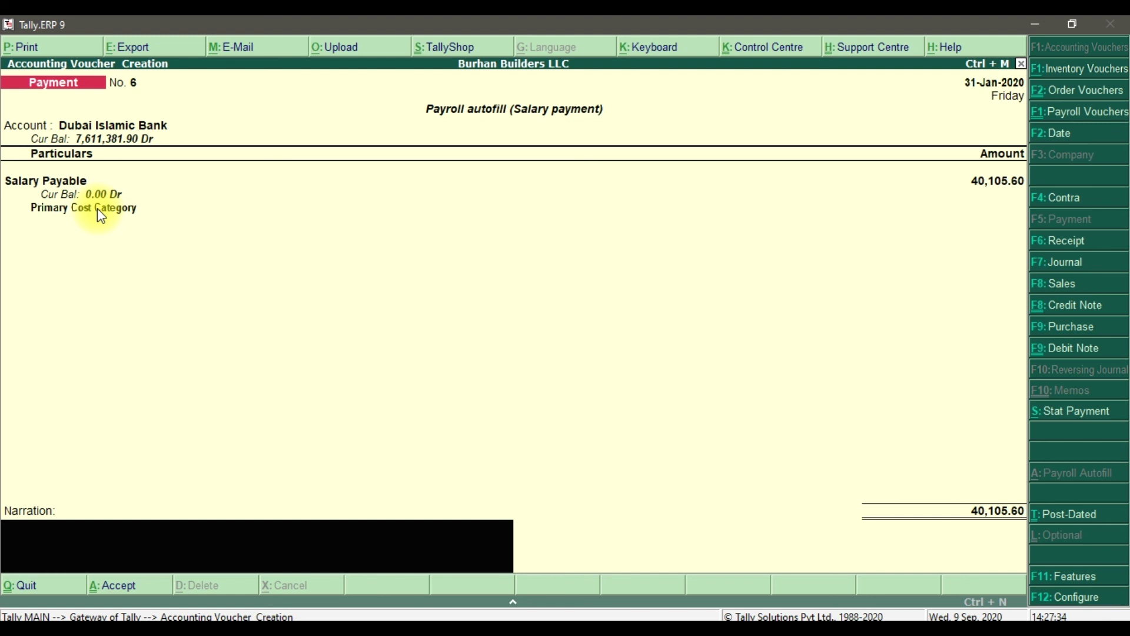
{"action": "type", "text": "Salaries Paid fo"}
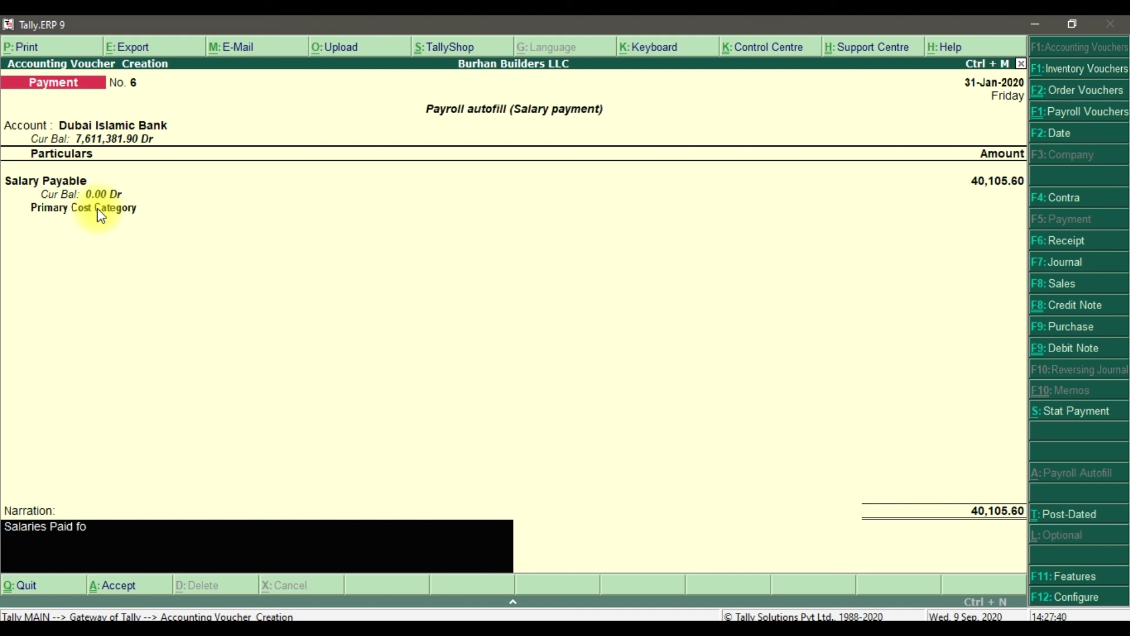
Step: Complete the narration 'Salaries Paid for the month of January 2020' and accept voucher 6
{"action": "type", "text": "r the month of Jan"}
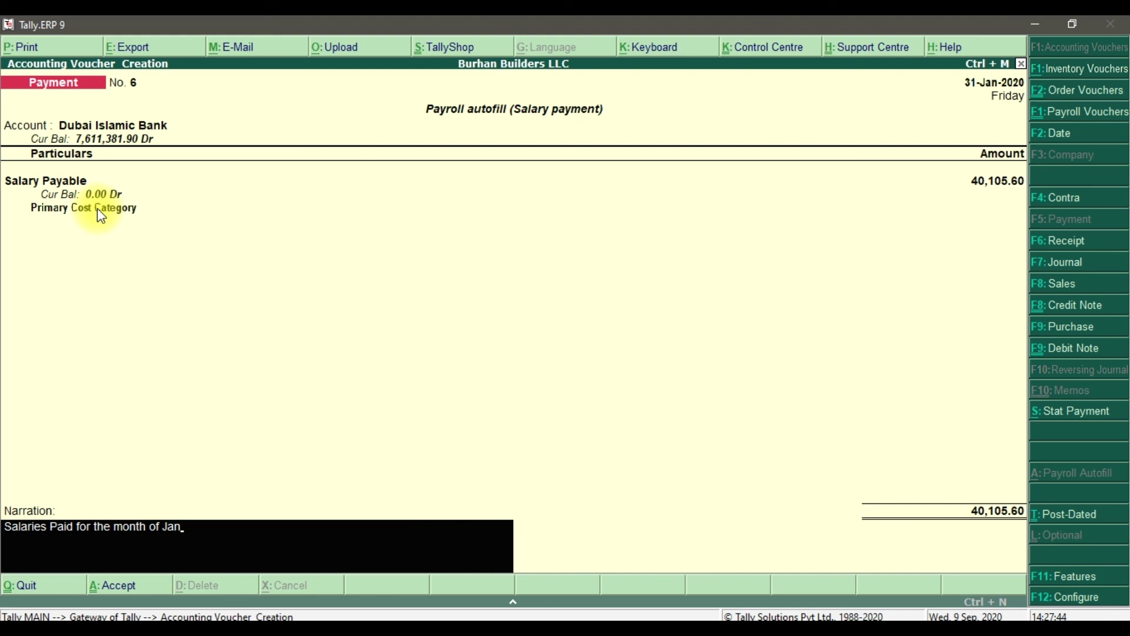
{"action": "type", "text": "uary 2020"}
{"action": "key", "text": "Return"}
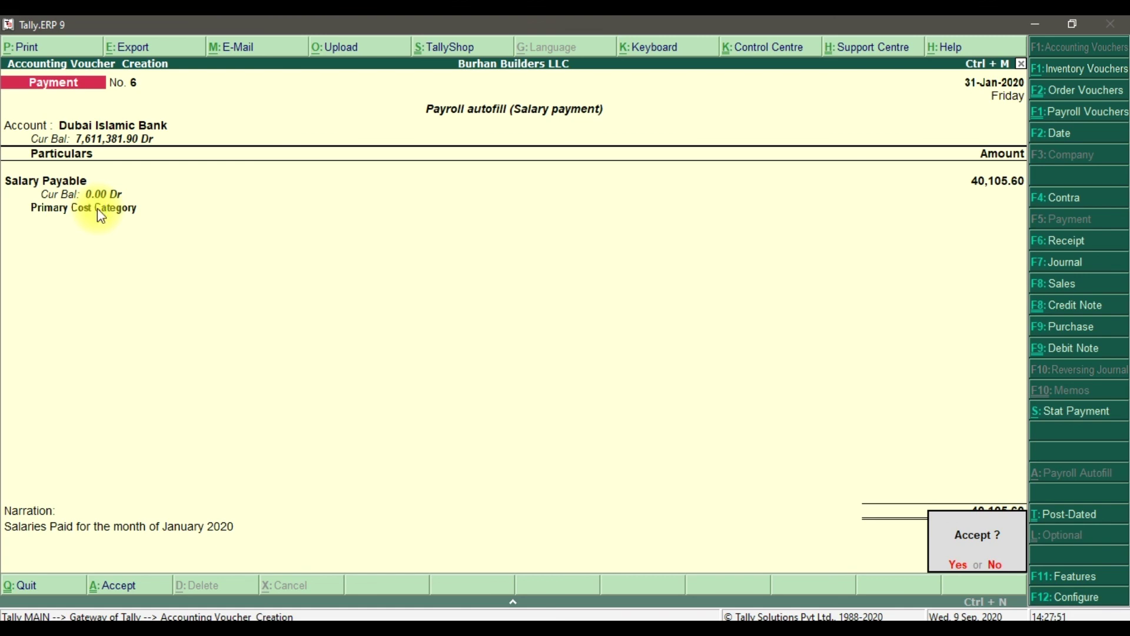
{"action": "key", "text": "y"}
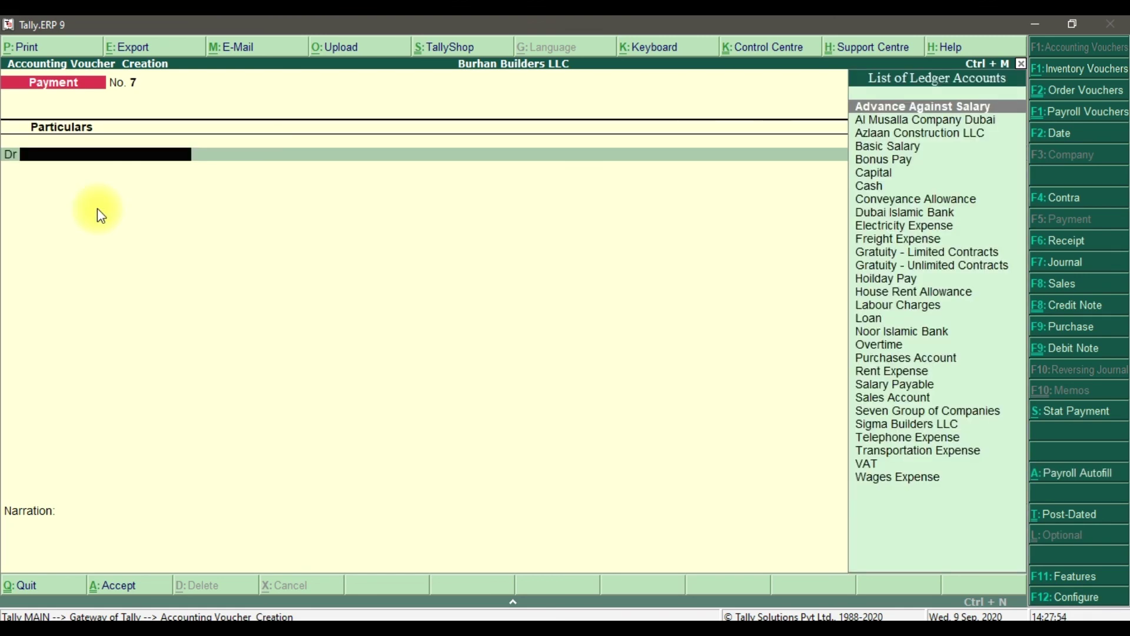